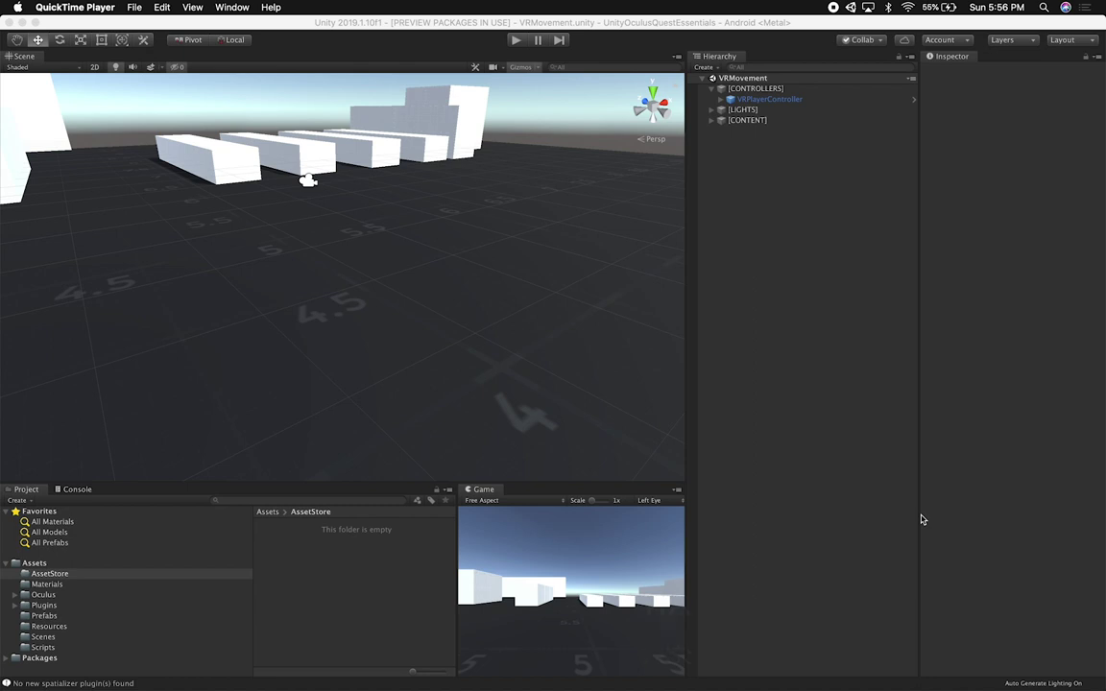
# Step: Switch to Finder and extract PolygonPrototype_Unity_5_6.zip inside the POLYGON_Prototype_Pack folder
pyautogui.press('super+Tab')
pyautogui.press('super+Tab')
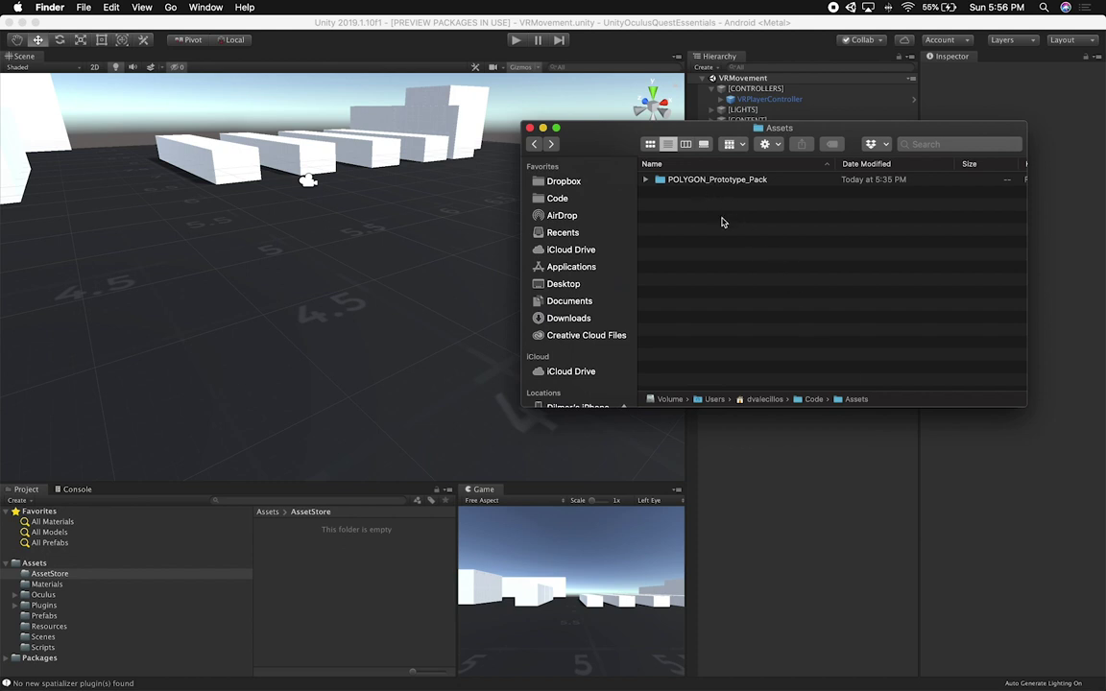
pyautogui.doubleClick(687, 180)
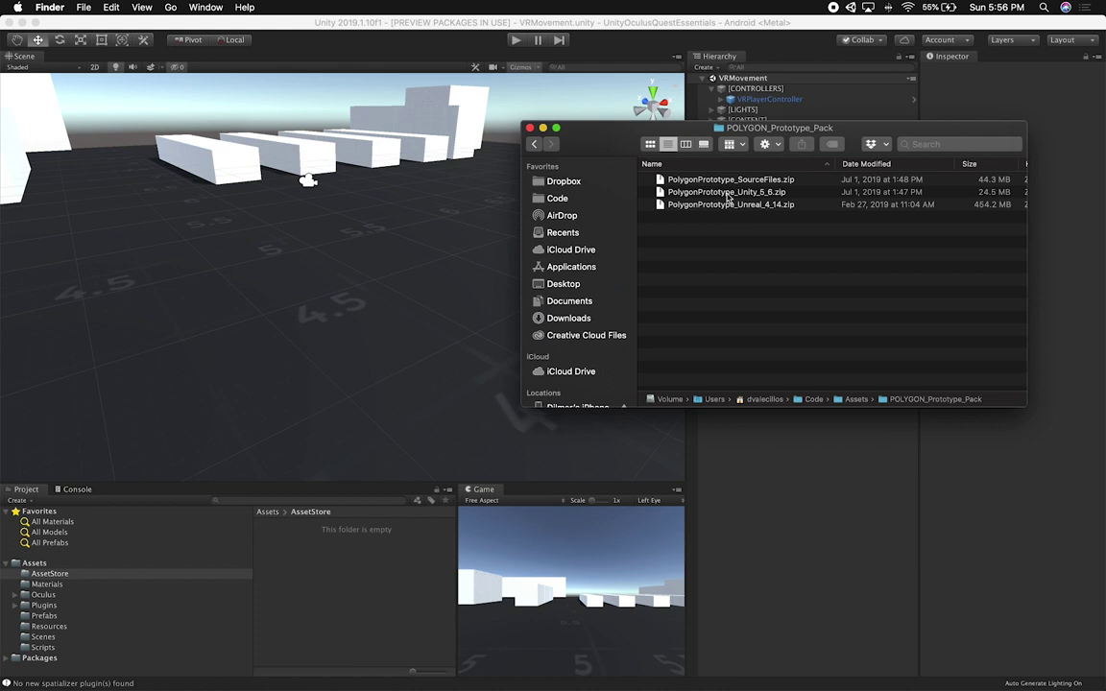
pyautogui.doubleClick(730, 192)
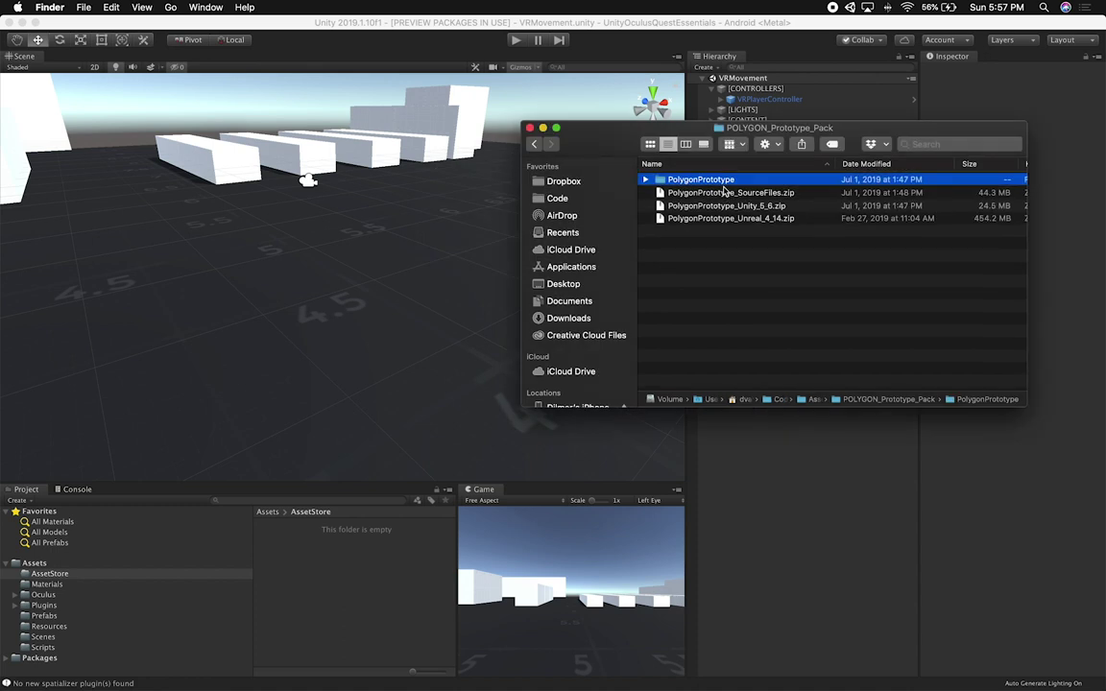
# Step: Import the PolygonPrototype folder from the extracted project's Assets into the Unity project's AssetStore folder
pyautogui.doubleClick(724, 182)
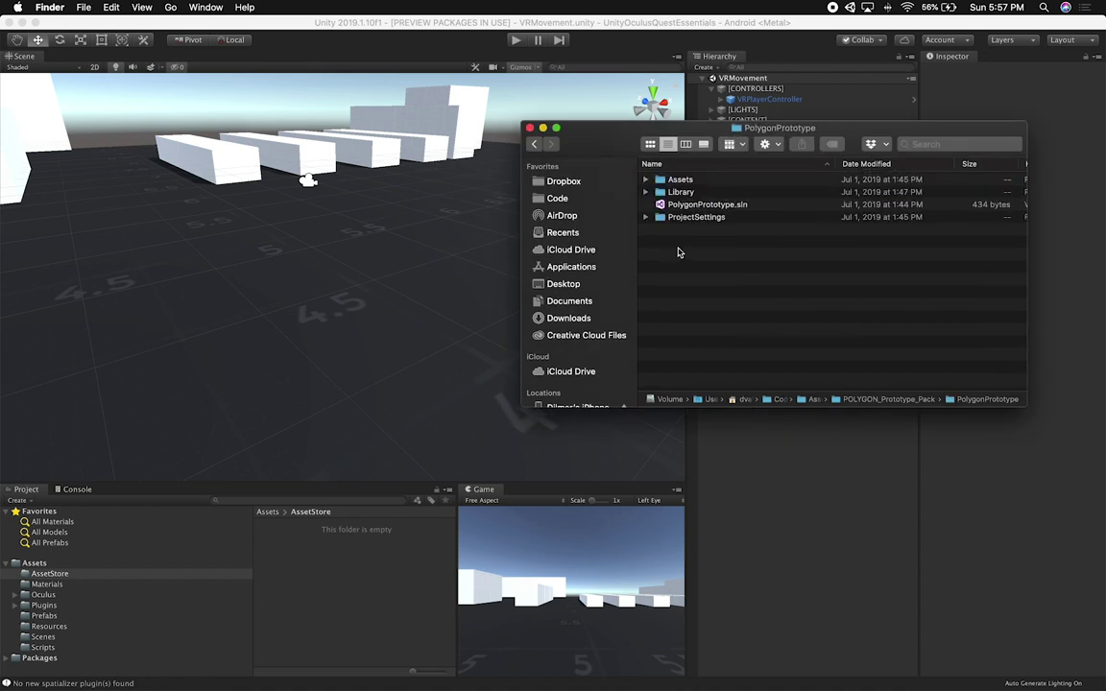
pyautogui.doubleClick(682, 181)
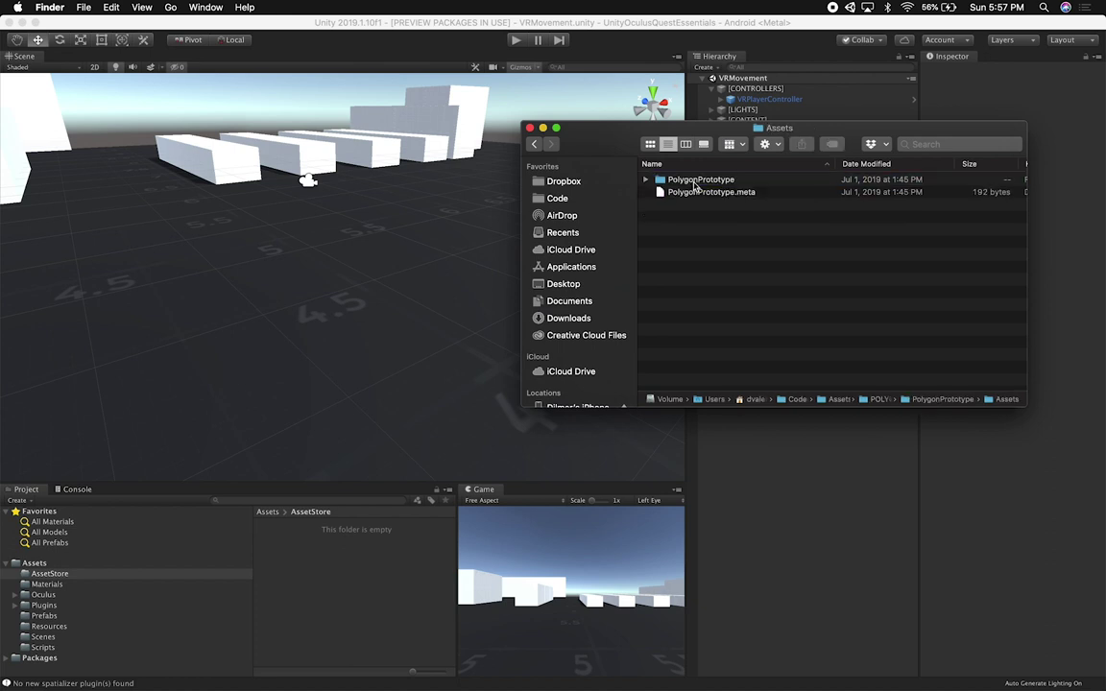
pyautogui.click(694, 183)
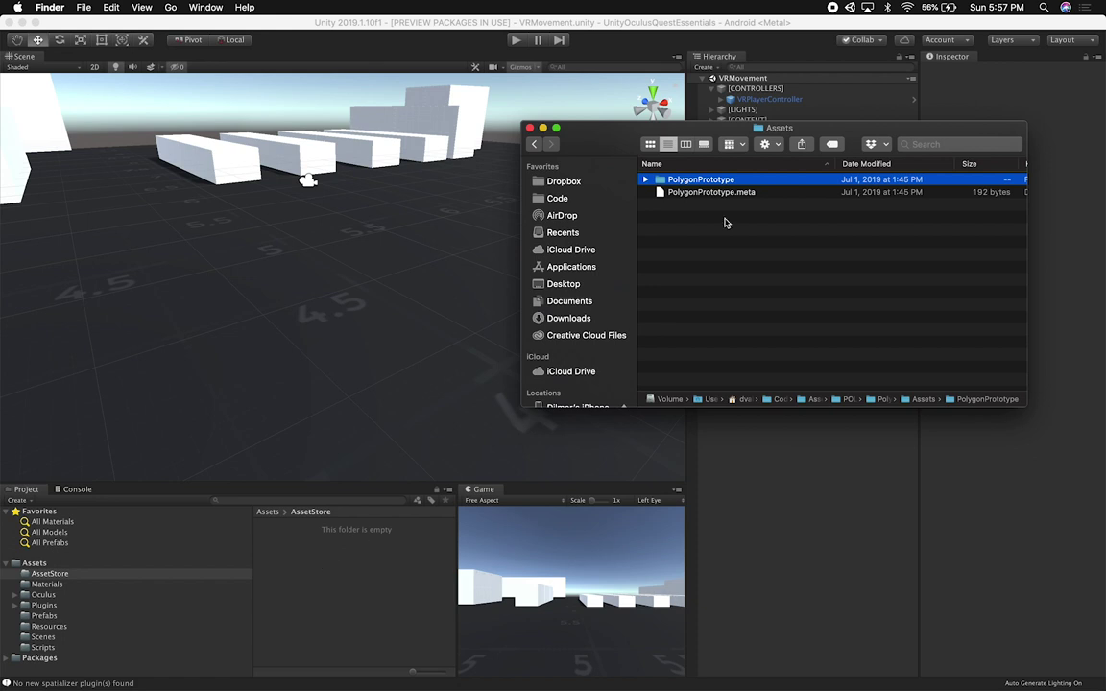
pyautogui.moveTo(748, 180); pyautogui.dragTo(394, 571)
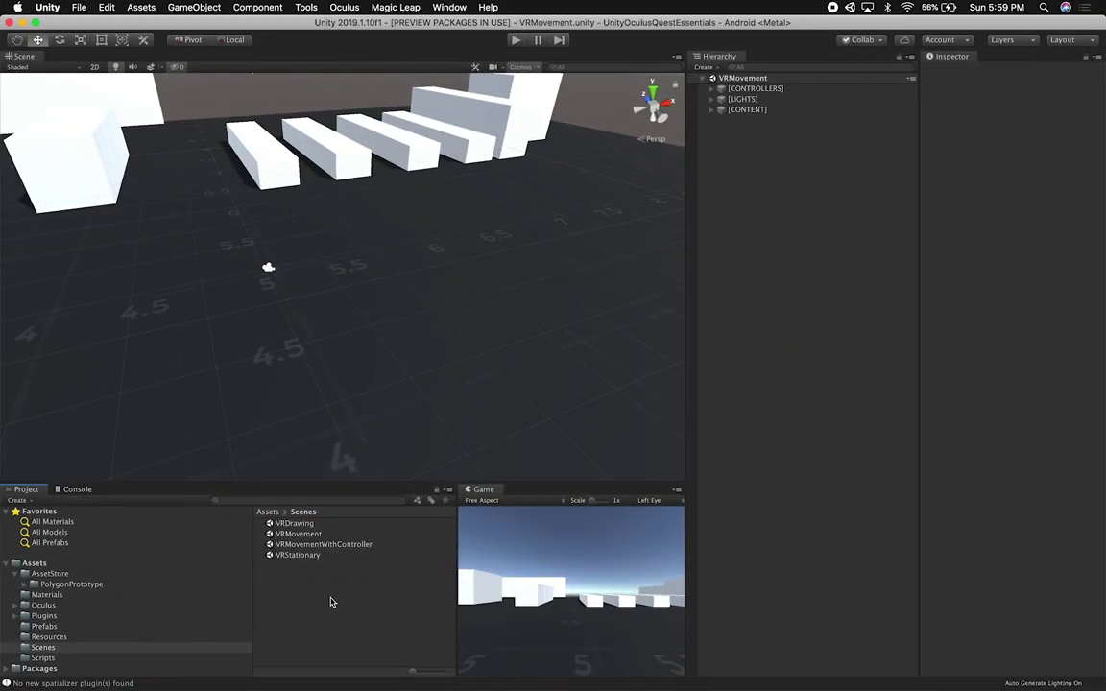
# Step: Duplicate the VRMovement scene, rename the copy VRMovementPrototyping, and open it
pyautogui.click(299, 534)
pyautogui.press('super+d')
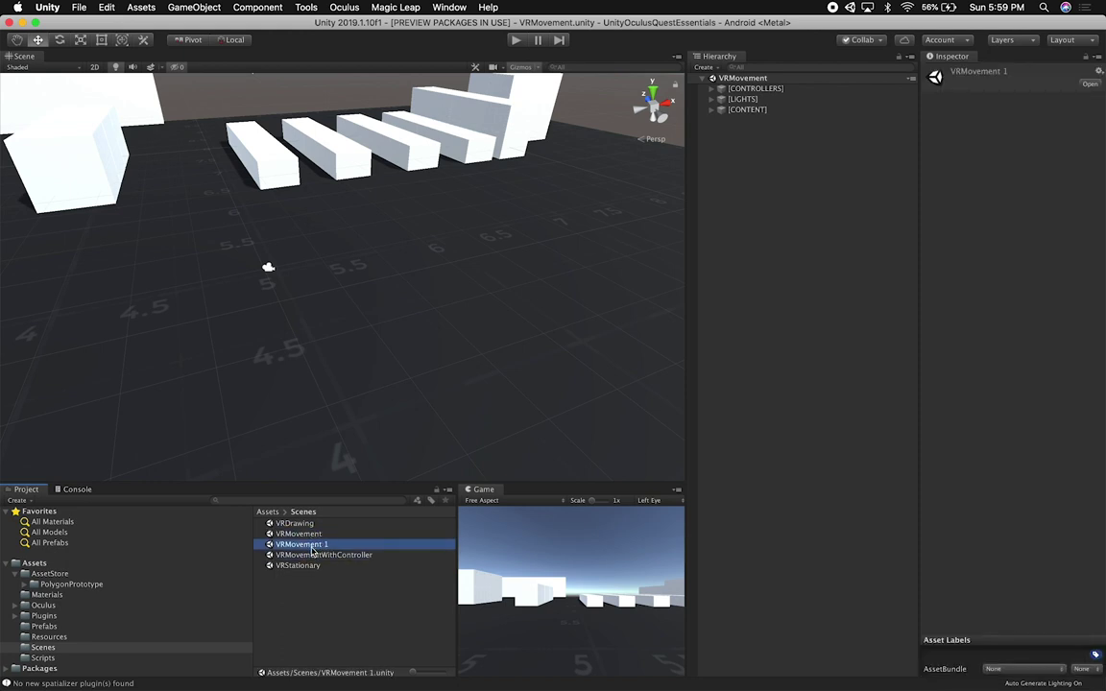
pyautogui.click(312, 544)
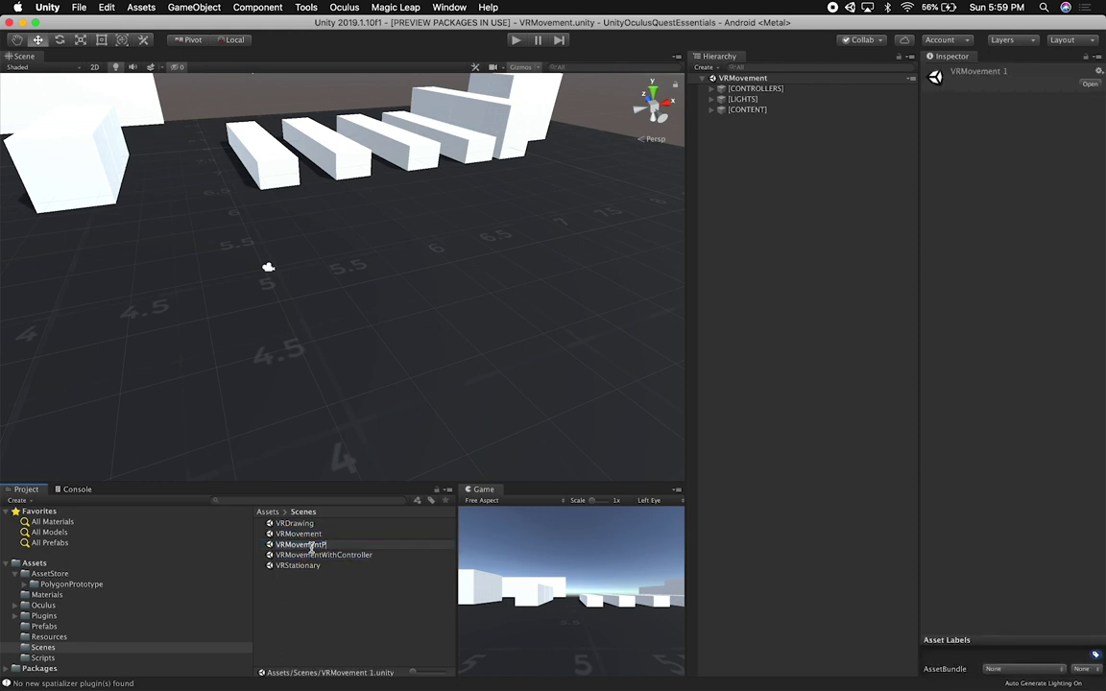
pyautogui.press('Return')
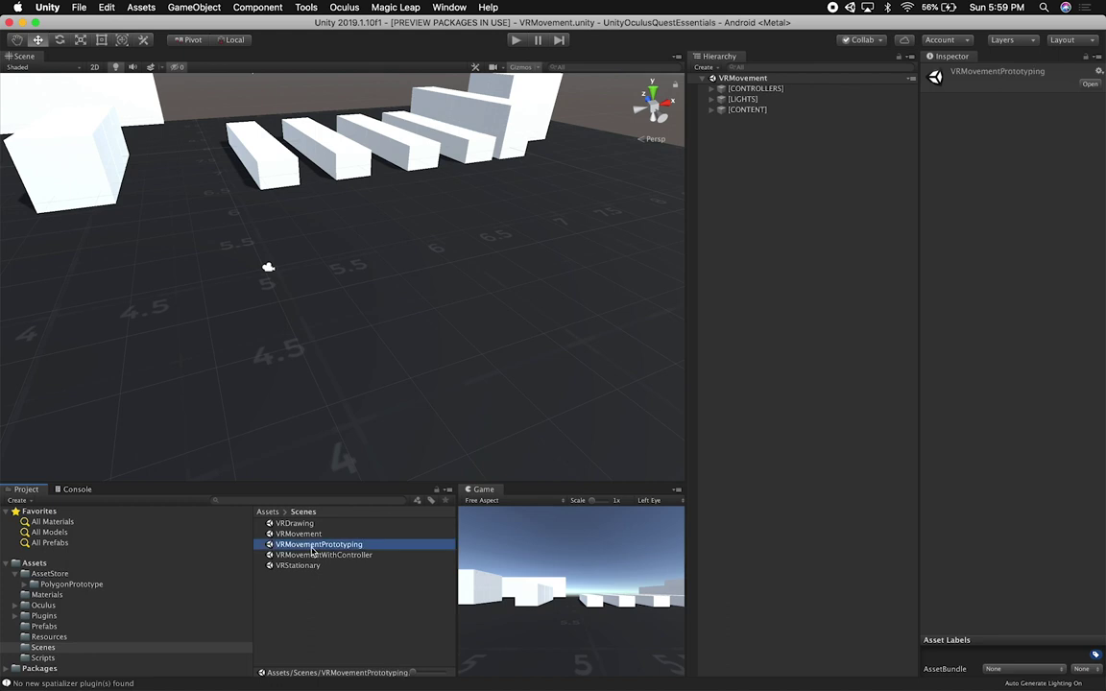
pyautogui.doubleClick(311, 545)
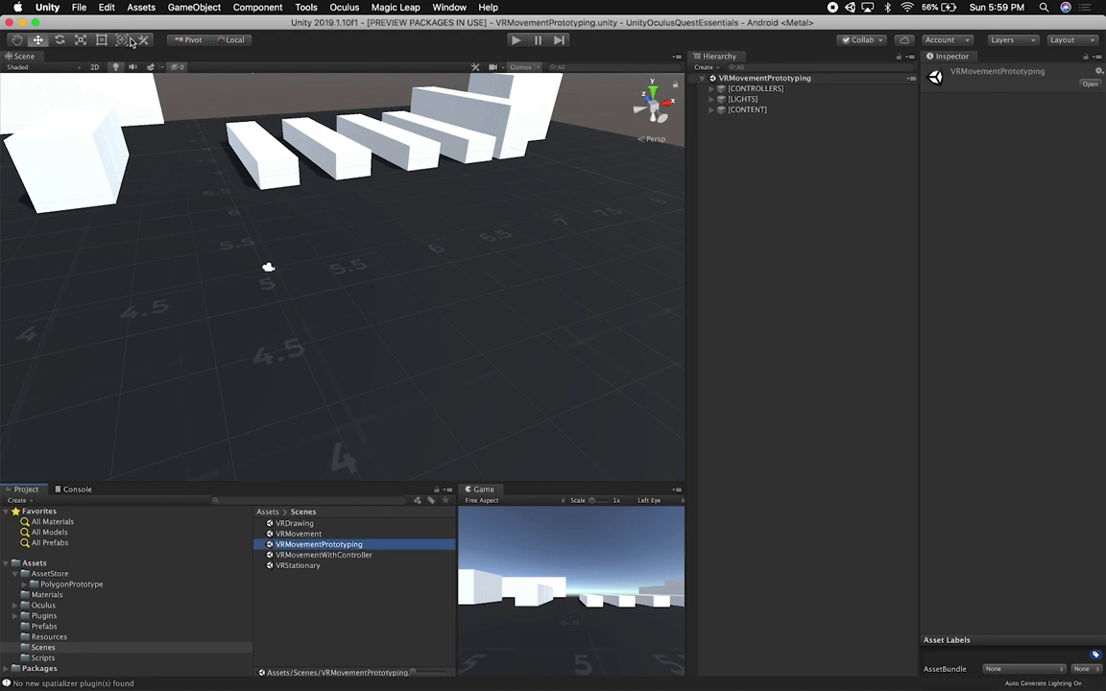
# Step: In the build settings, exclude the Oculus/VR/Scenes/UI scene and add the open VRMovementPrototyping scene to the build
pyautogui.click(78, 7)
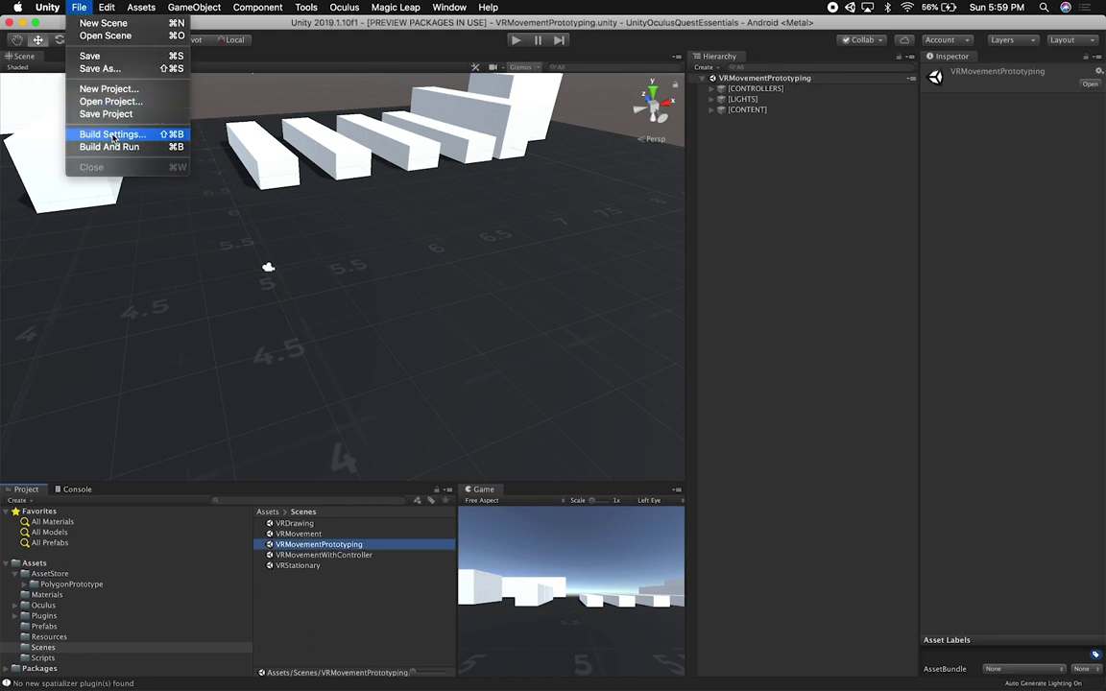
pyautogui.click(185, 179)
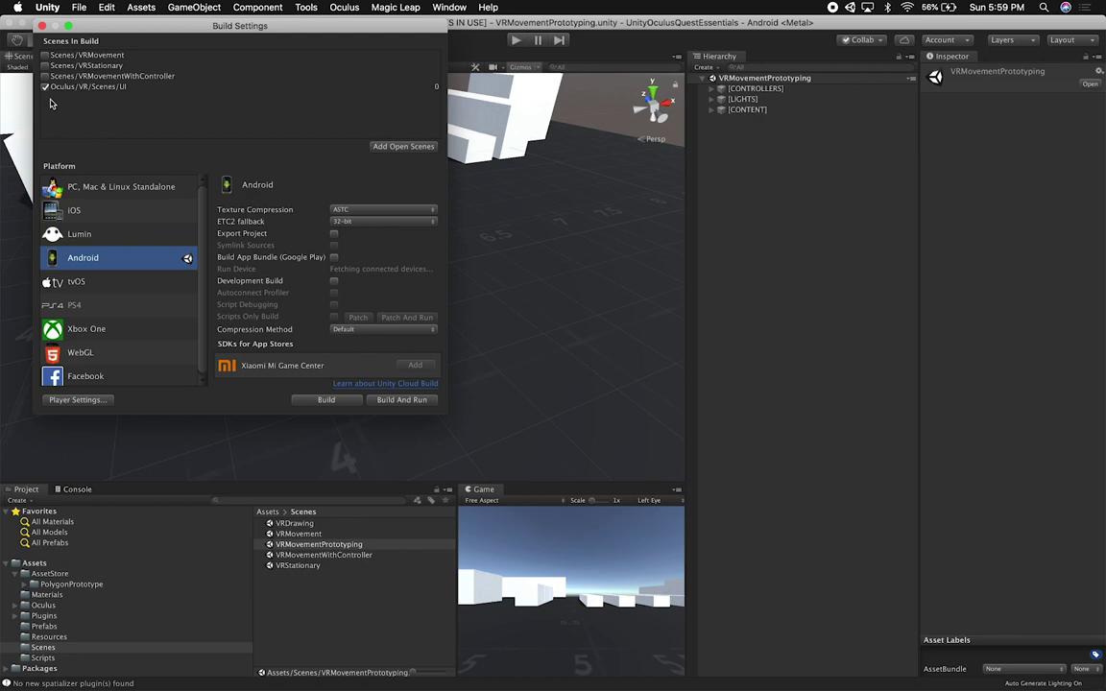
pyautogui.click(44, 87)
pyautogui.click(403, 147)
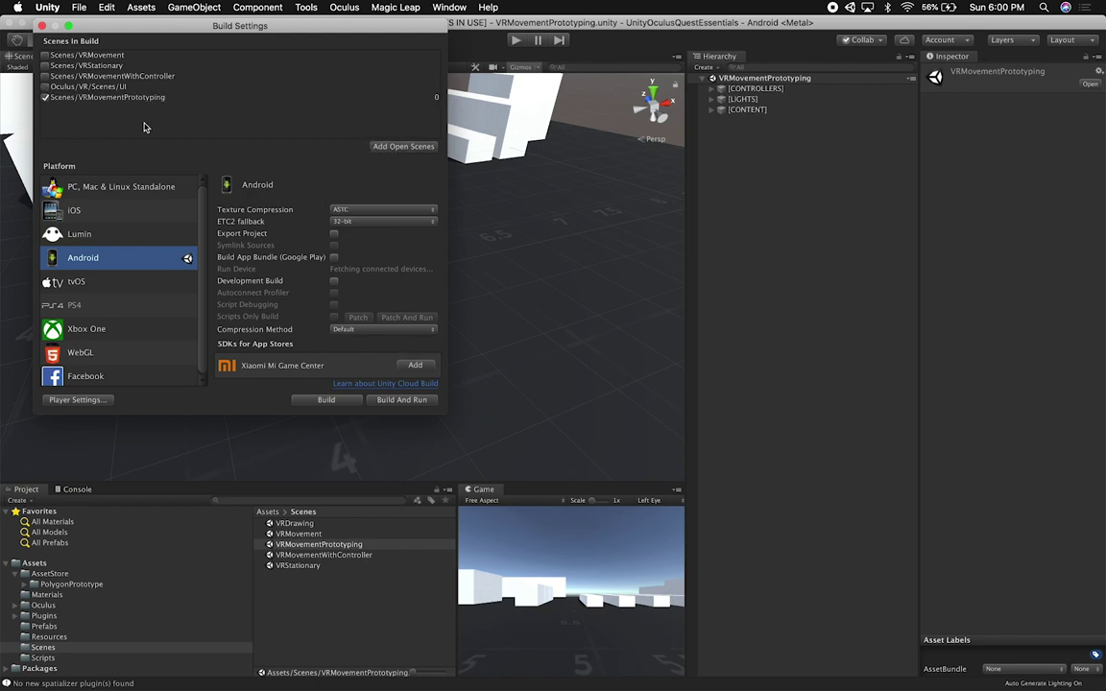
pyautogui.click(41, 26)
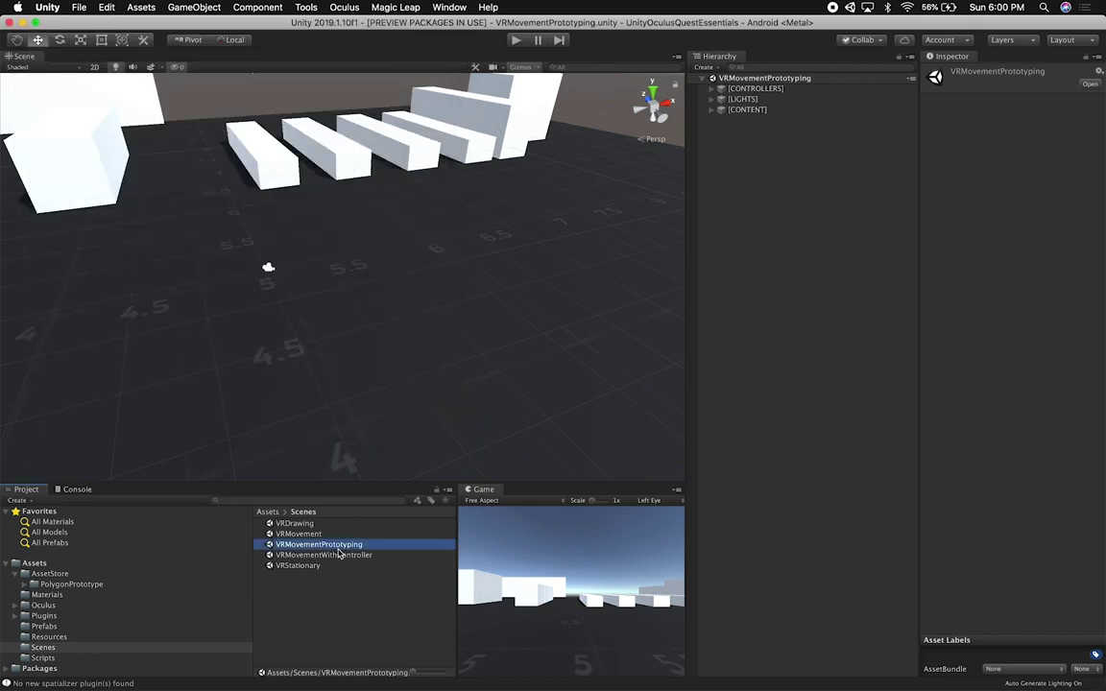
# Step: Inspect the component settings of VRPlayerController under [CONTROLLERS]
pyautogui.click(773, 226)
pyautogui.click(713, 88)
pyautogui.click(758, 99)
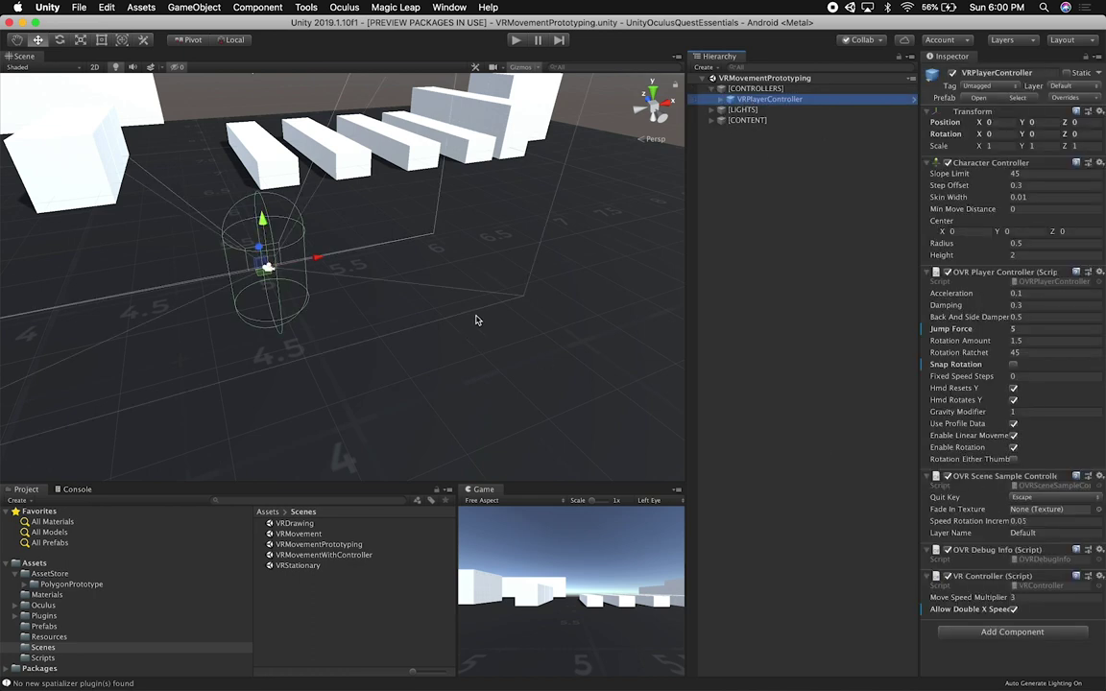
pyautogui.click(787, 241)
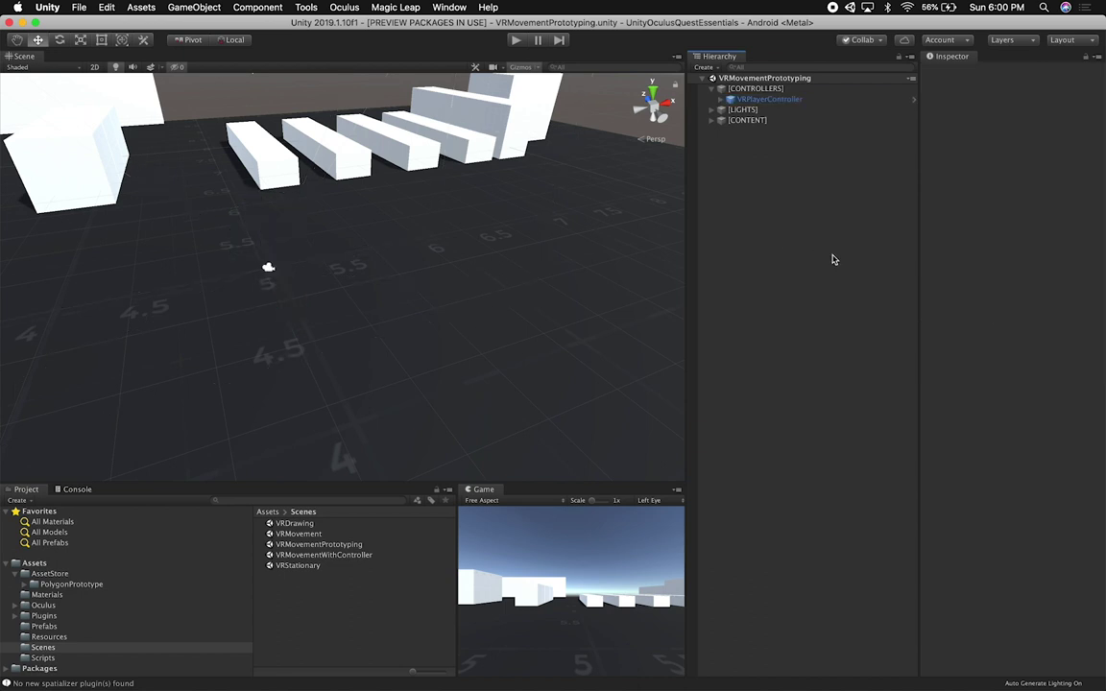
# Step: Delete all BoxObstacle objects under [CONTENT], keeping only the Ground
pyautogui.click(99, 585)
pyautogui.keyDown('alt'); pyautogui.moveTo(437, 264); pyautogui.dragTo(333, 318); pyautogui.keyUp('alt')
pyautogui.scroll(-6, 326, 331)
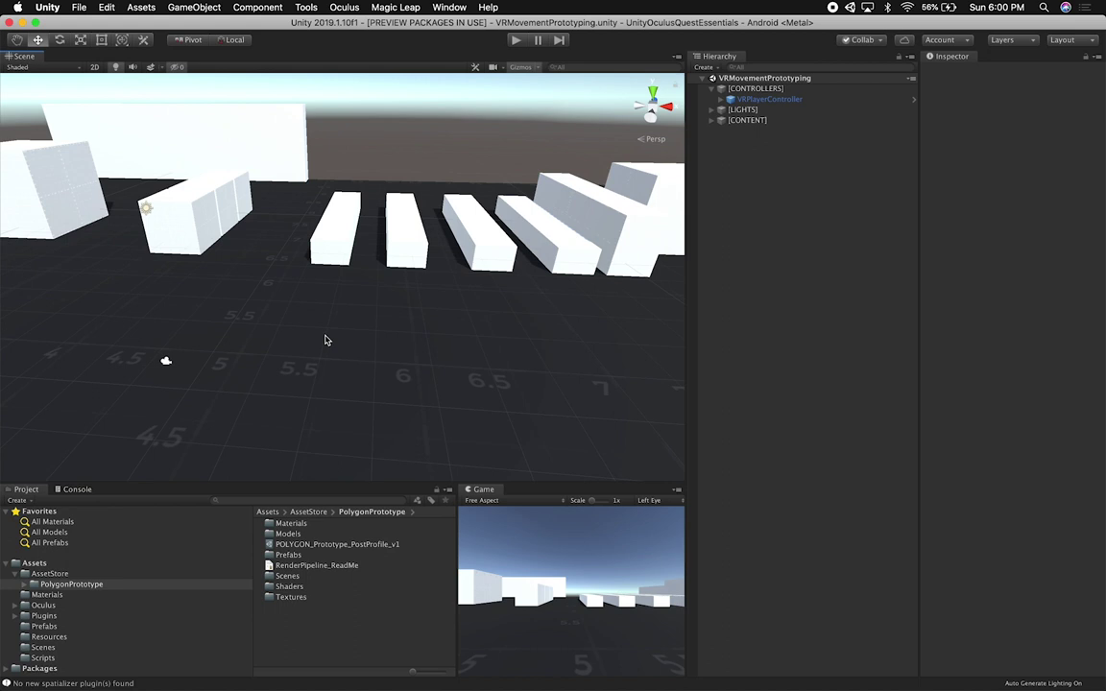
pyautogui.click(712, 119)
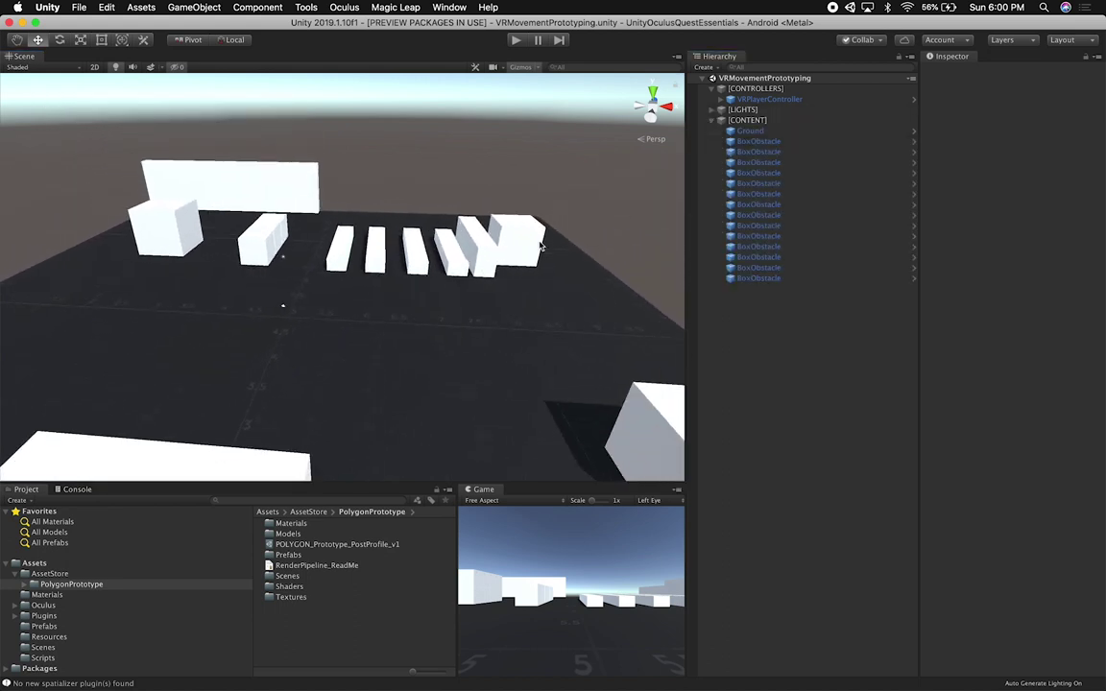
pyautogui.click(757, 151)
pyautogui.click(757, 141)
pyautogui.keyDown('shift'); pyautogui.click(757, 278); pyautogui.keyUp('shift')
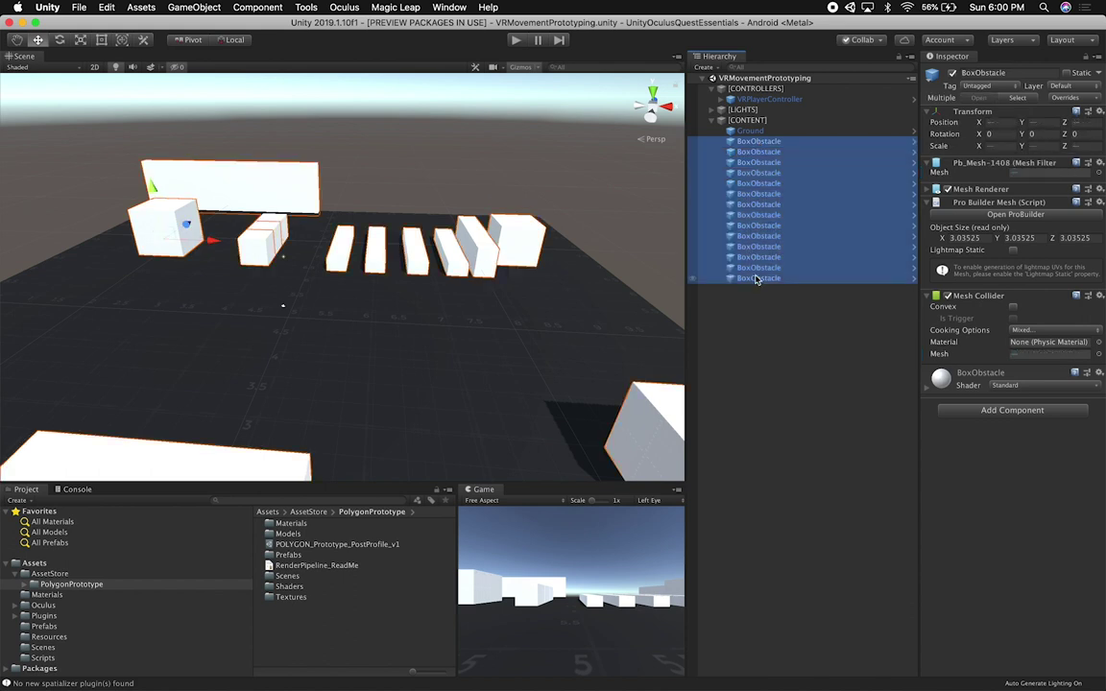
pyautogui.press('super+BackSpace')
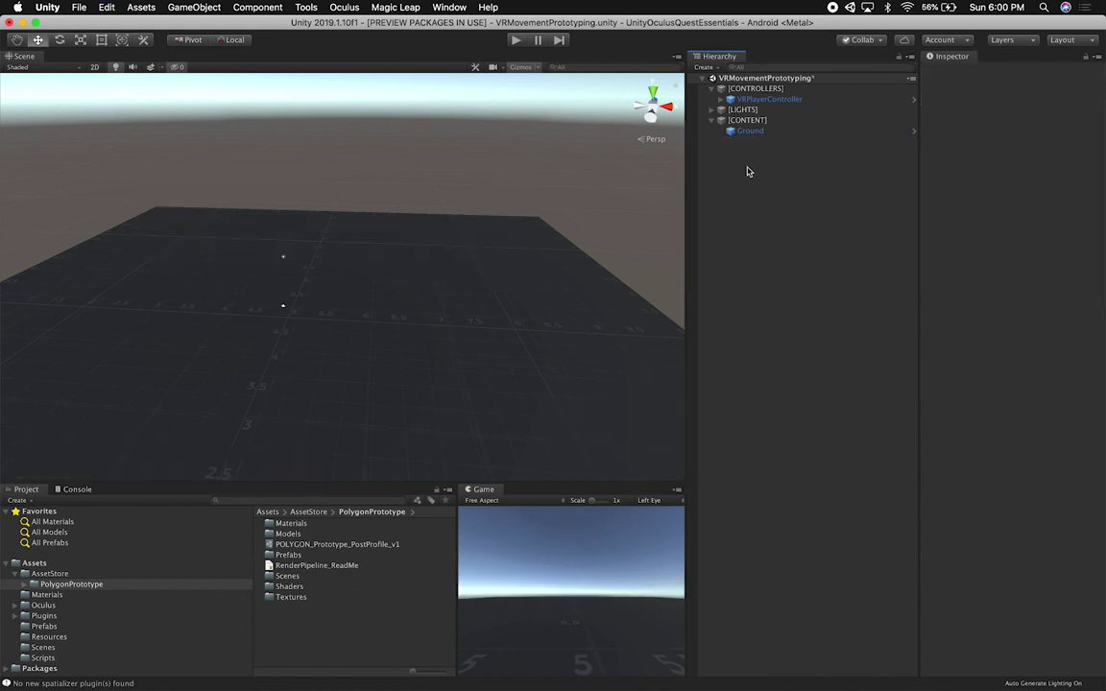
# Step: Frame the Ground in the scene and open the PolygonPrototype package's Prefabs/Buildings folder
pyautogui.doubleClick(760, 130)
pyautogui.scroll(3, 464, 316)
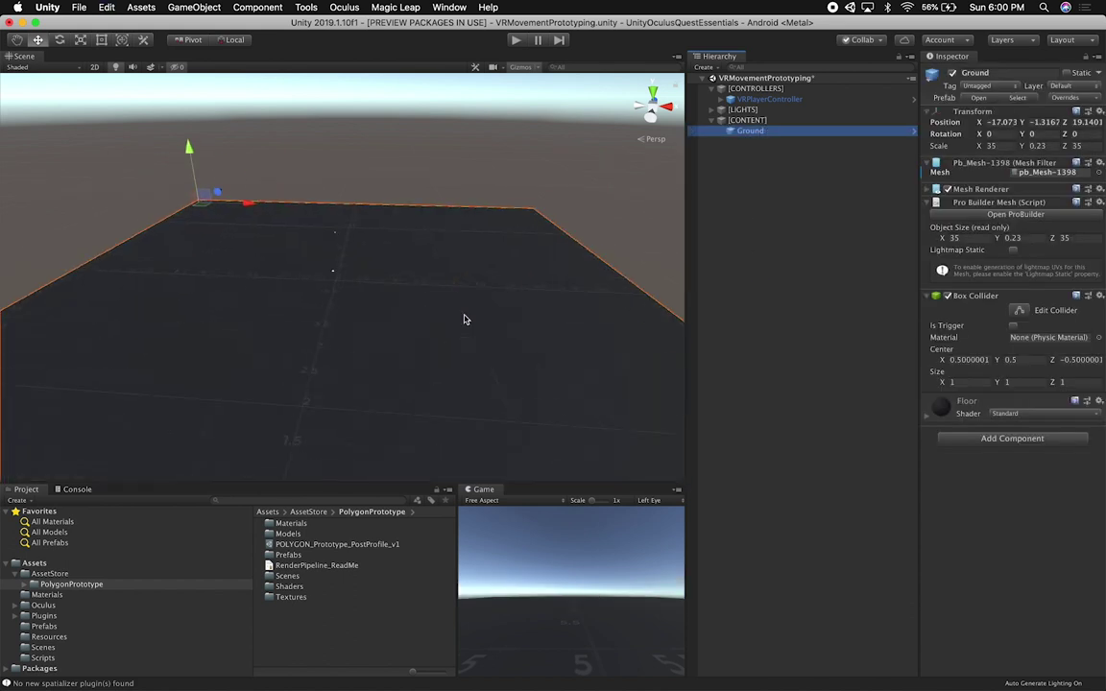
pyautogui.doubleClick(291, 555)
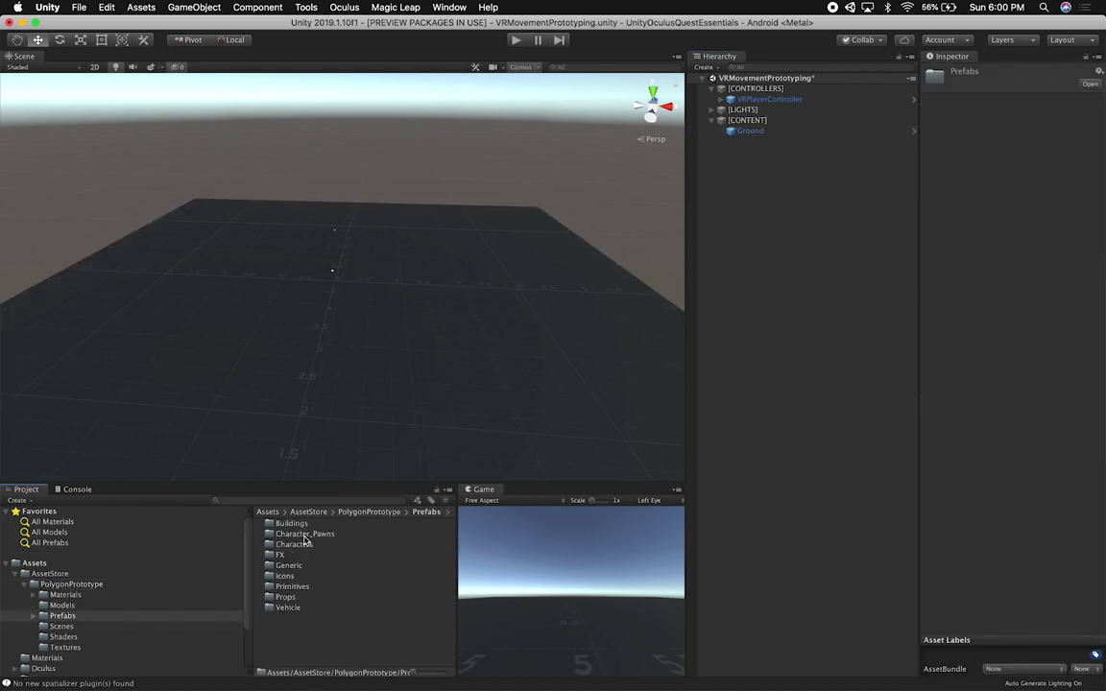
pyautogui.doubleClick(298, 524)
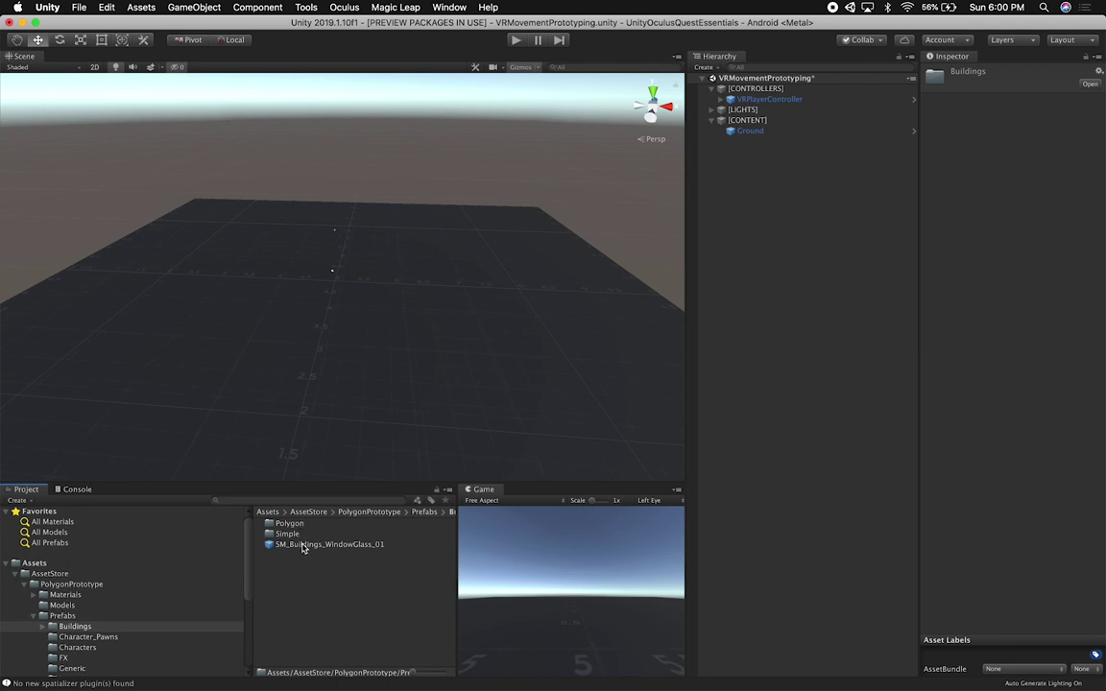
# Step: Try out the SM_Buildings_WindowGlass_01 prefab on the ground and remove it from the scene
pyautogui.moveTo(300, 548); pyautogui.dragTo(206, 232)
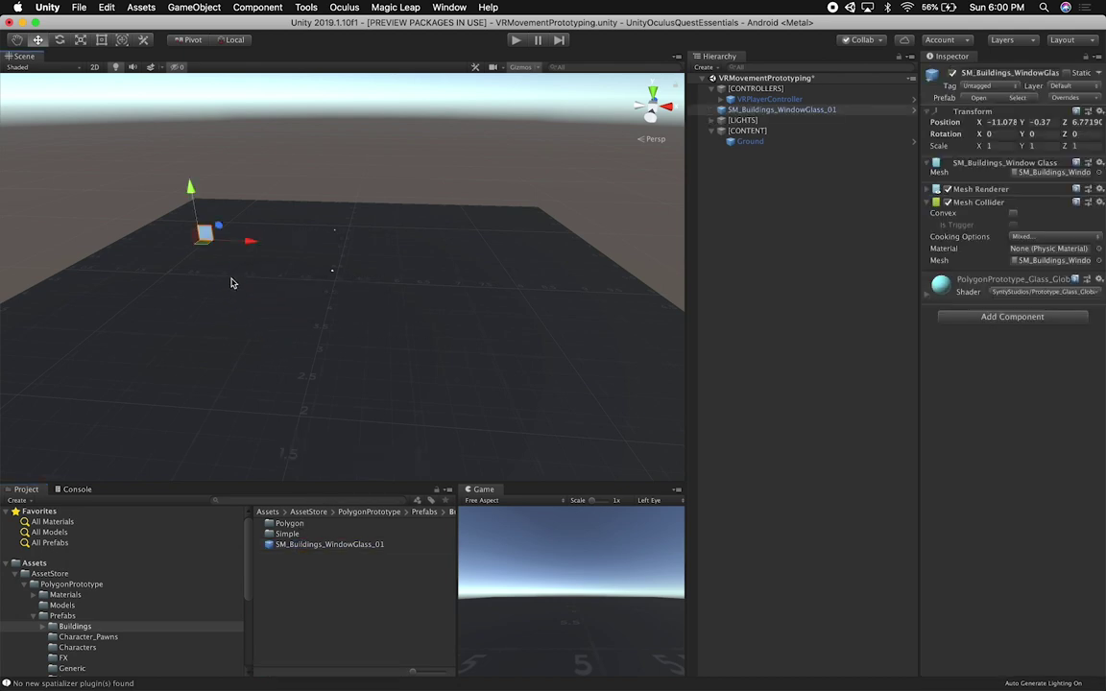
pyautogui.press('f')
pyautogui.keyDown('alt'); pyautogui.moveTo(232, 284); pyautogui.dragTo(206, 287); pyautogui.keyUp('alt')
pyautogui.press('super+BackSpace')
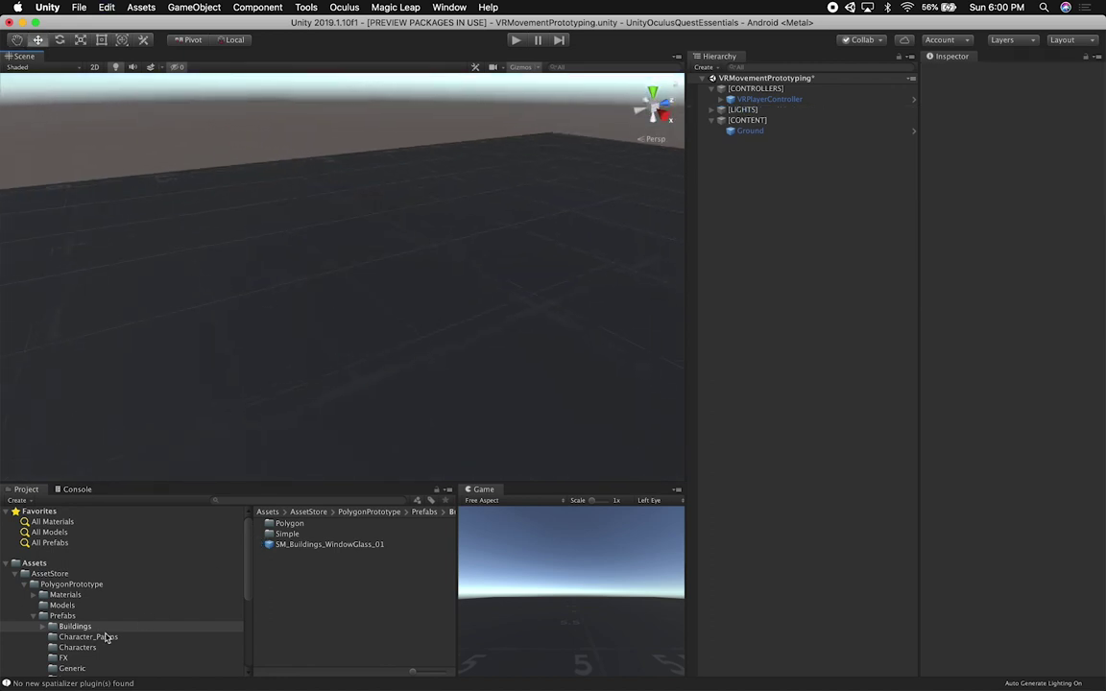
# Step: Browse the prefab previews in the Buildings/Polygon folder, from the columns through the curved floor pieces
pyautogui.click(42, 626)
pyautogui.click(81, 636)
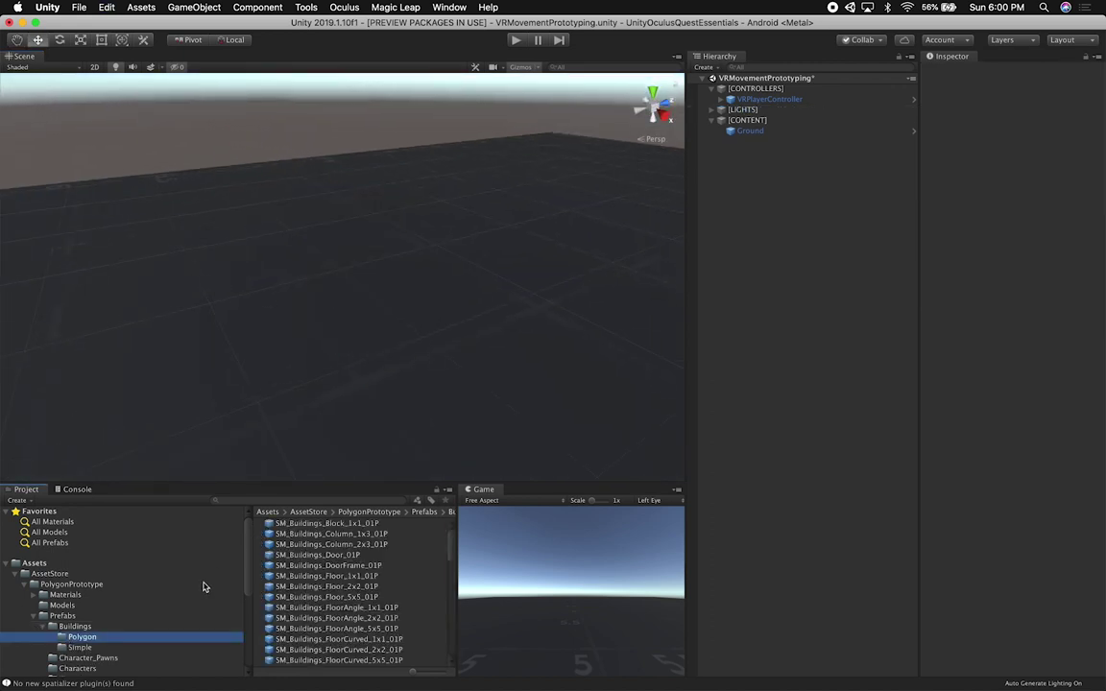
pyautogui.click(339, 532)
pyautogui.press('Down')
pyautogui.press('Down')
pyautogui.press('Down')
pyautogui.press('Down')
pyautogui.press('Down')
pyautogui.press('Down')
pyautogui.press('Down')
pyautogui.press('Down')
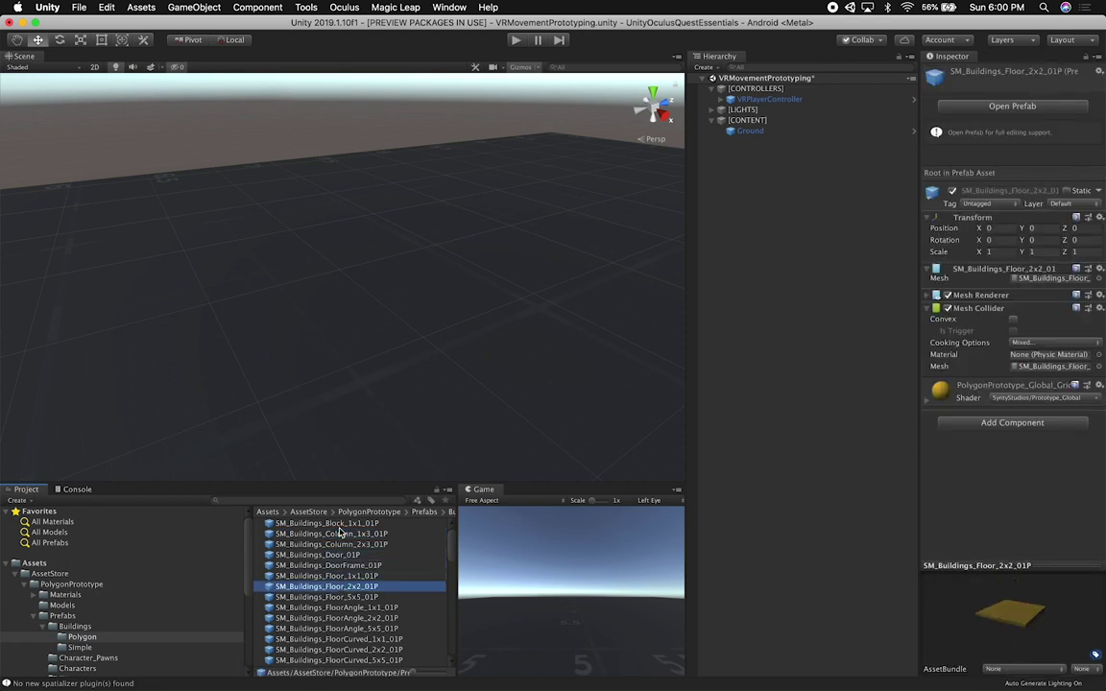
pyautogui.press('Down')
pyautogui.press('Down')
pyautogui.press('Down')
pyautogui.press('Down')
pyautogui.press('Down')
pyautogui.press('Down')
pyautogui.press('Down')
pyautogui.press('Down')
pyautogui.press('Down')
pyautogui.press('Down')
pyautogui.press('Down')
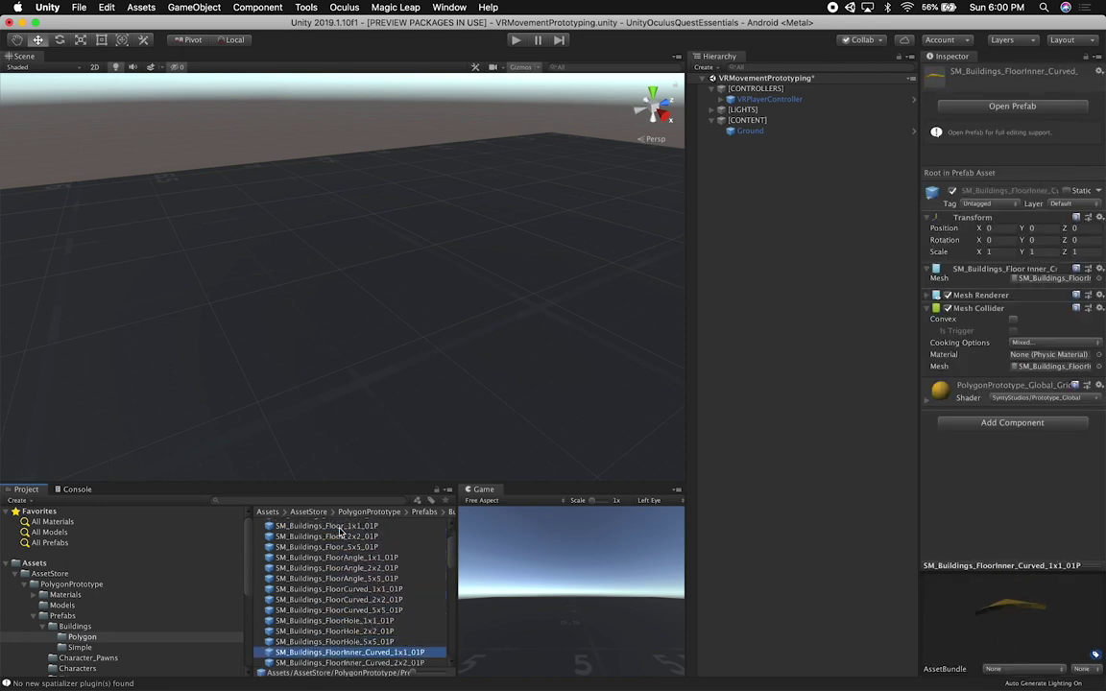
pyautogui.press('Up')
# Step: Place the SM_Buildings_FloorCurved_1x1_01P and SM_Buildings_FloorInner_Curved_1x1_01P prefabs on the ground, at about X -10.9 and X -14.8 respectively
pyautogui.moveTo(345, 556); pyautogui.dragTo(354, 267)
pyautogui.moveTo(371, 621); pyautogui.dragTo(266, 182)
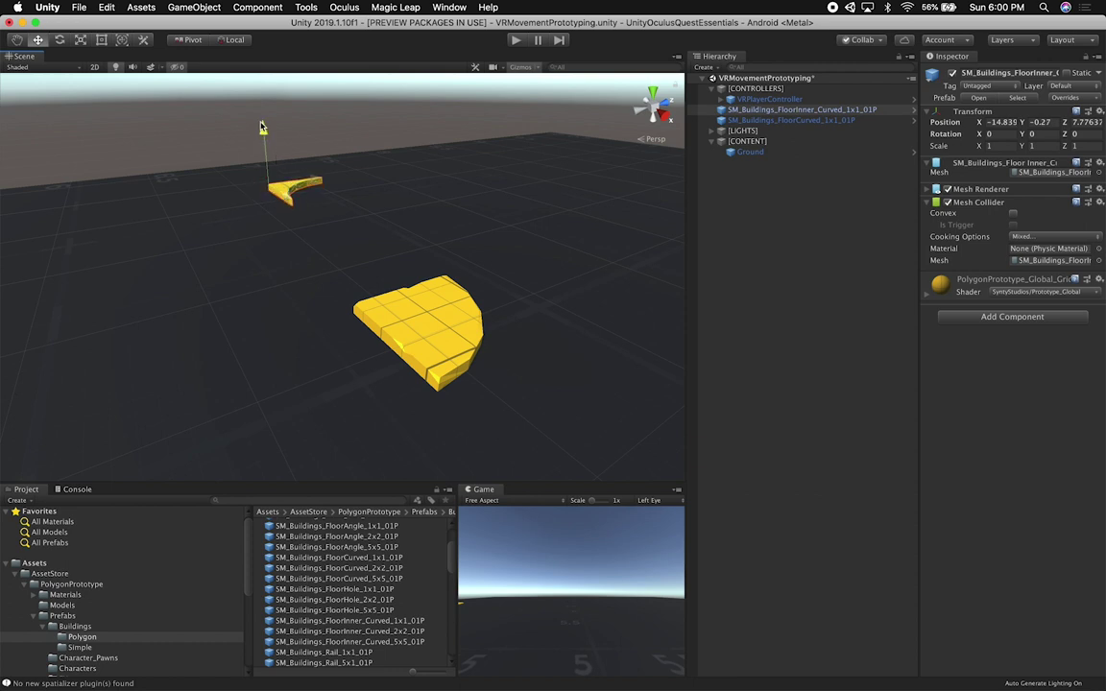
pyautogui.keyDown('alt'); pyautogui.moveTo(265, 128); pyautogui.dragTo(503, 294); pyautogui.keyUp('alt')
# Step: Move the SM_Buildings_FloorCurved_1x1_01P piece along the X axis to about X 12.12
pyautogui.click(293, 237)
pyautogui.scroll(-5, 365, 255)
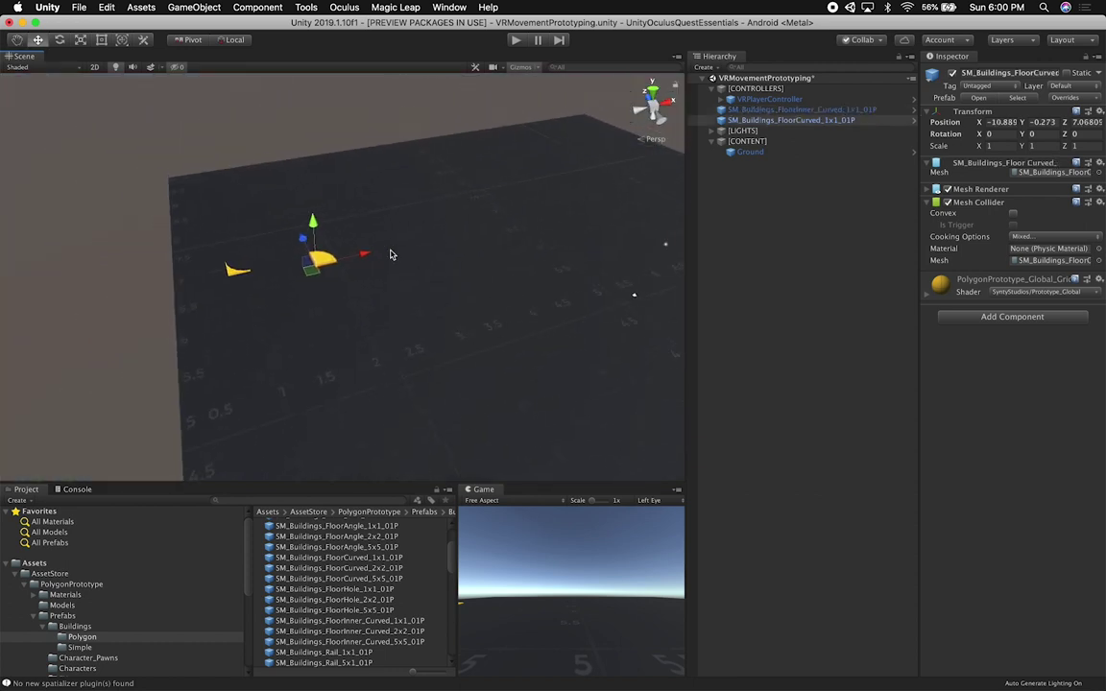
pyautogui.moveTo(355, 259); pyautogui.dragTo(735, 149)
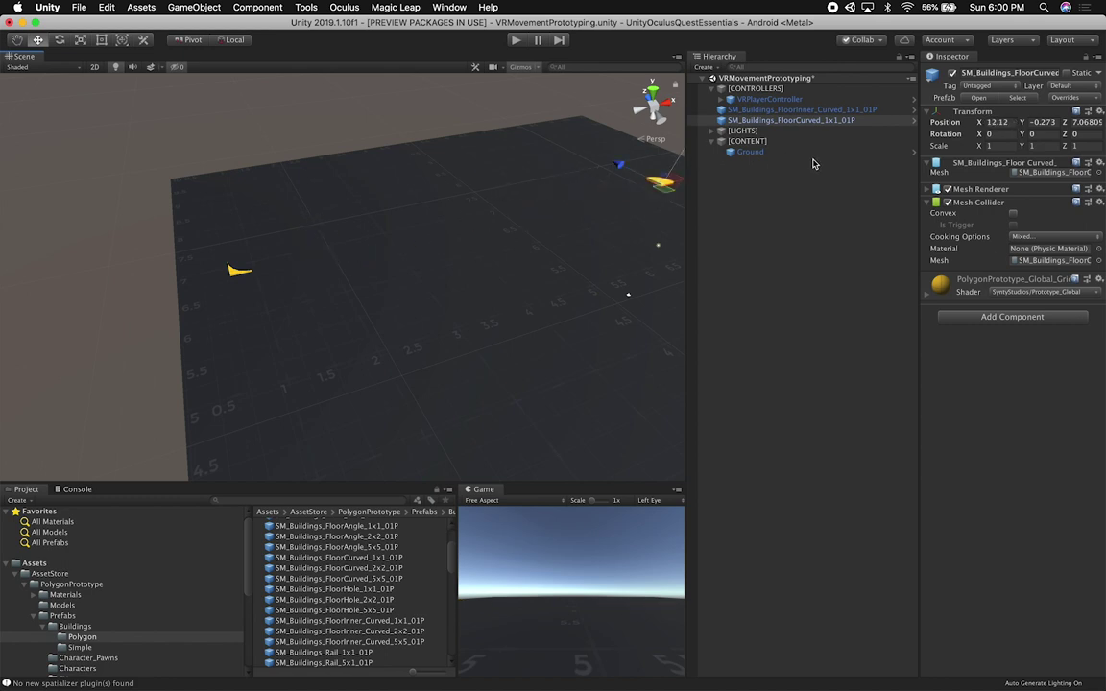
pyautogui.press('f')
pyautogui.scroll(-8, 429, 323)
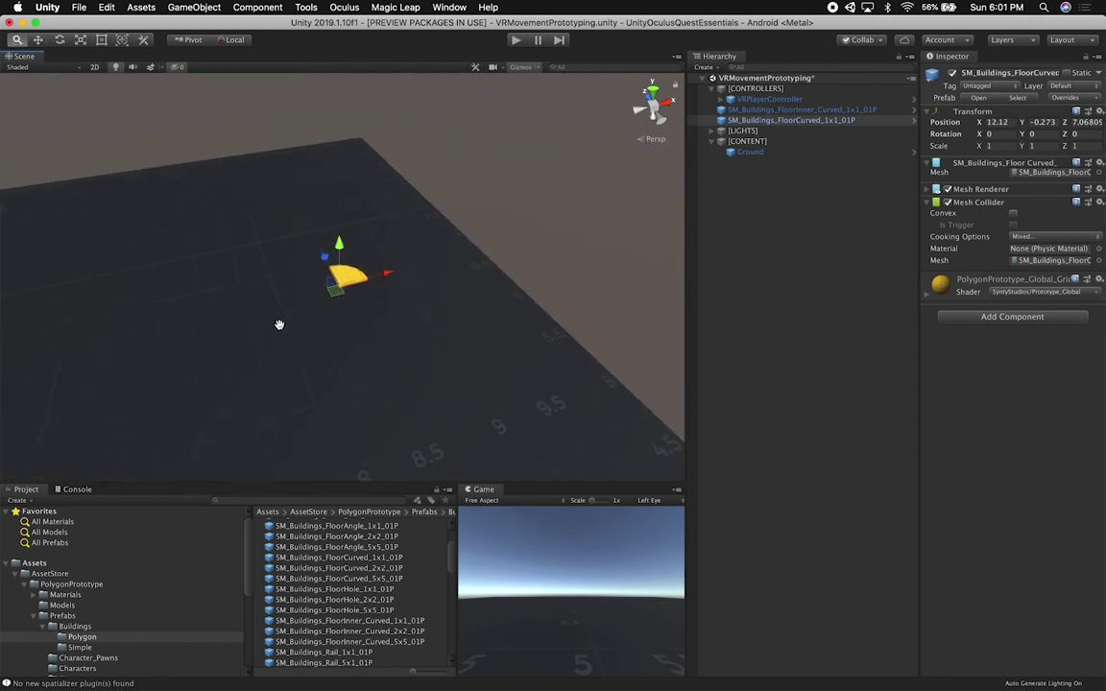
pyautogui.moveTo(262, 333); pyautogui.dragTo(430, 279, button='middle')
pyautogui.keyDown('alt'); pyautogui.moveTo(333, 296); pyautogui.dragTo(498, 261); pyautogui.keyUp('alt')
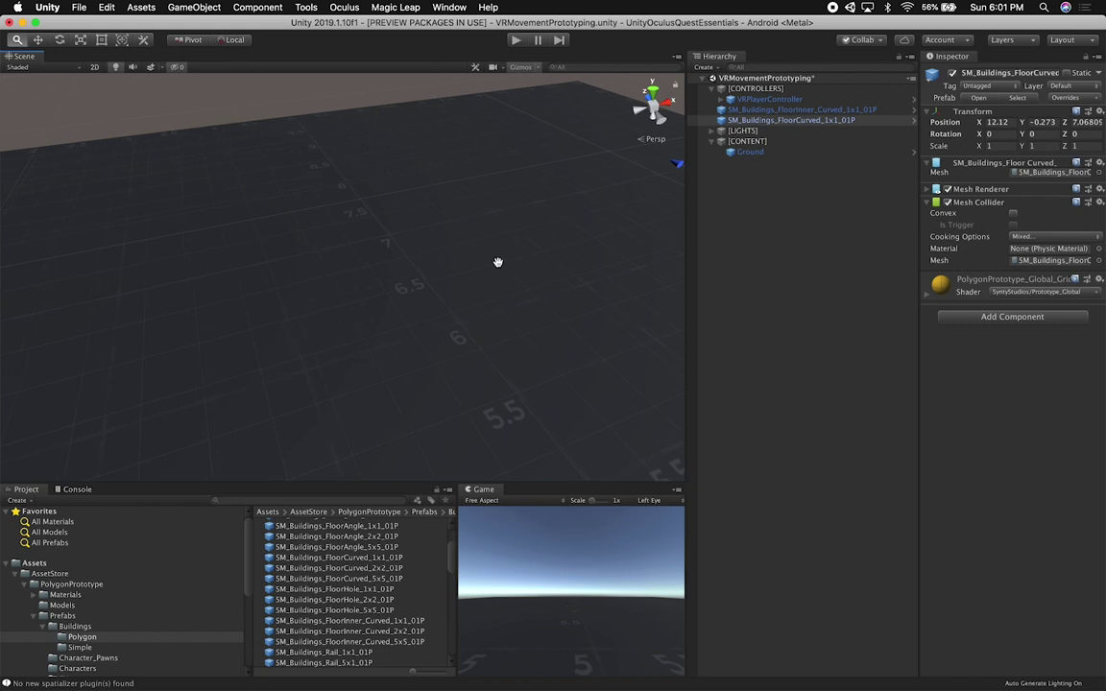
pyautogui.press('f')
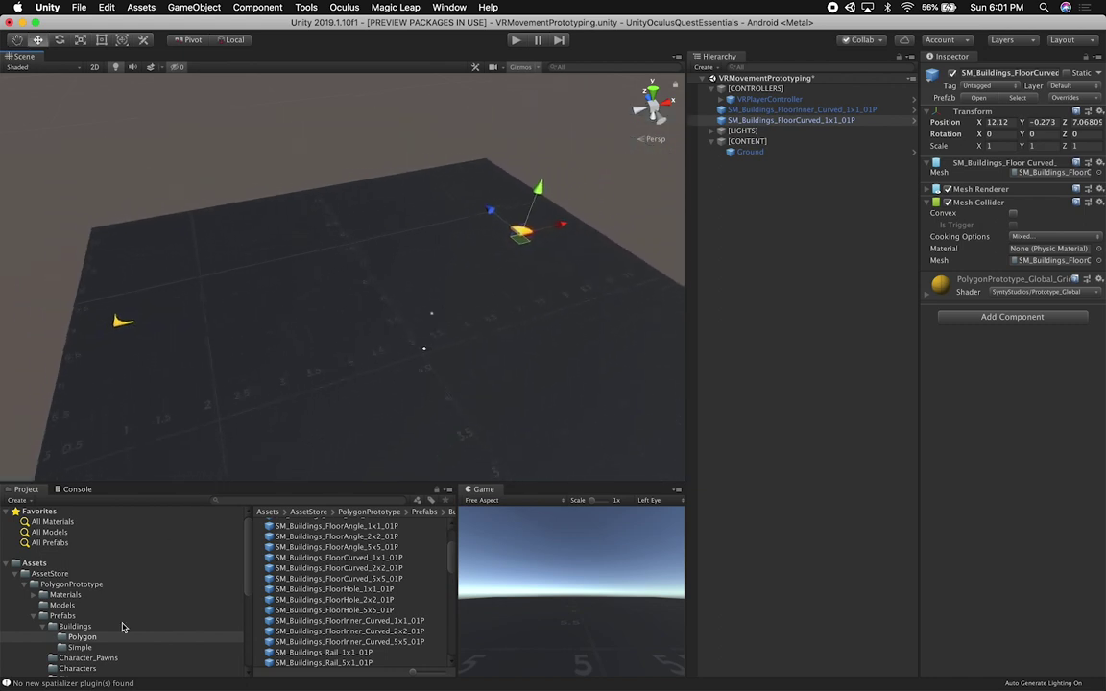
# Step: Place the SM_Pawn_Idle_Male_01 and SM_Pawn_Idle_Female_01 prefabs from the Character_Pawns folder on the ground
pyautogui.scroll(-5, 122, 627)
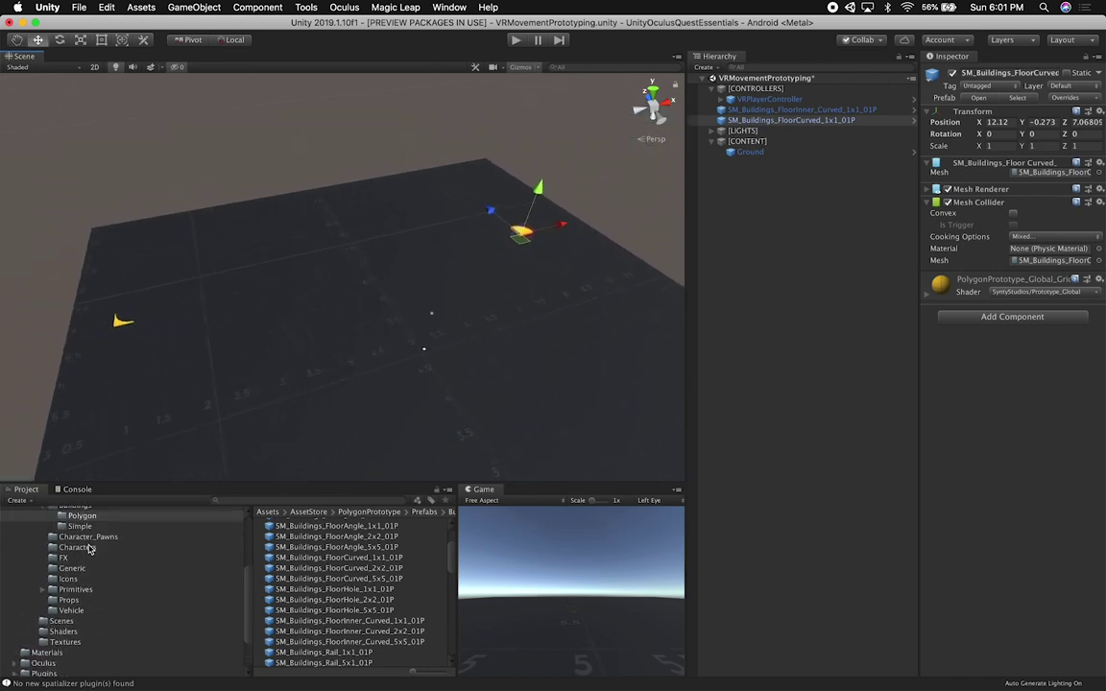
pyautogui.click(88, 537)
pyautogui.click(324, 535)
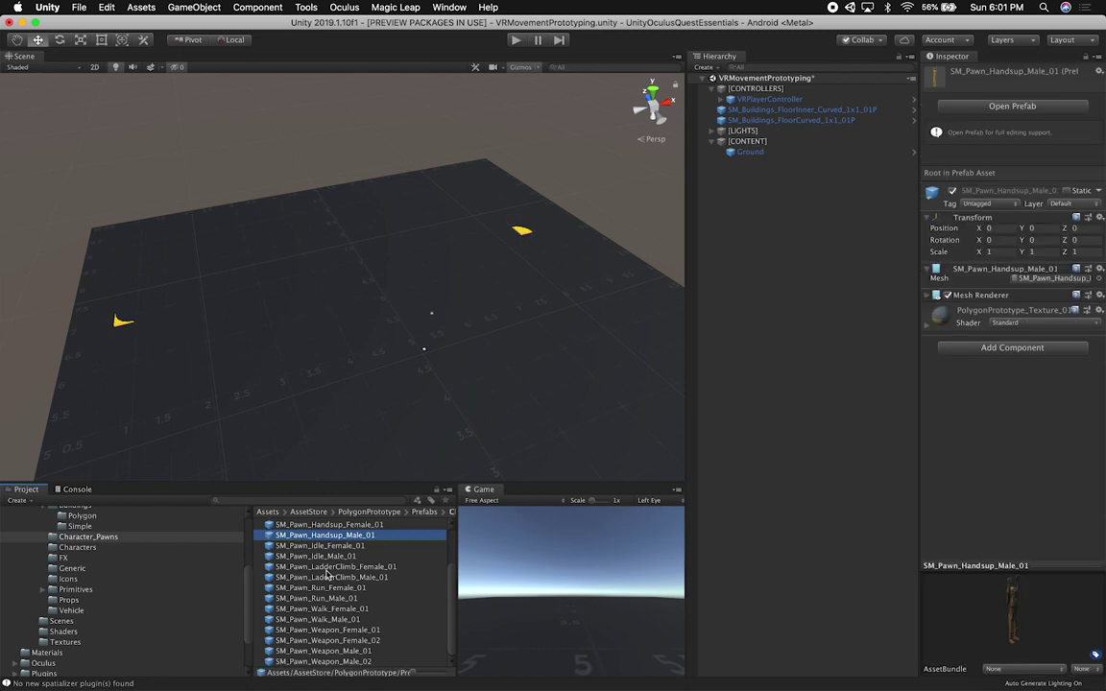
pyautogui.click(326, 568)
pyautogui.moveTo(317, 555); pyautogui.dragTo(5, 218)
pyautogui.press('f')
pyautogui.keyDown('alt'); pyautogui.moveTo(427, 424); pyautogui.dragTo(355, 386); pyautogui.keyUp('alt')
pyautogui.moveTo(321, 546); pyautogui.dragTo(451, 286)
# Step: Place SM_Pawn_Walk_Female_01 at about X -2.69, Z -0.72 and SM_Pawn_Weapon_Female_01 at about X 5.58, Z 3.67 on the ground
pyautogui.moveTo(334, 608); pyautogui.dragTo(113, 197)
pyautogui.keyDown('alt'); pyautogui.moveTo(299, 187); pyautogui.dragTo(181, 204); pyautogui.keyUp('alt')
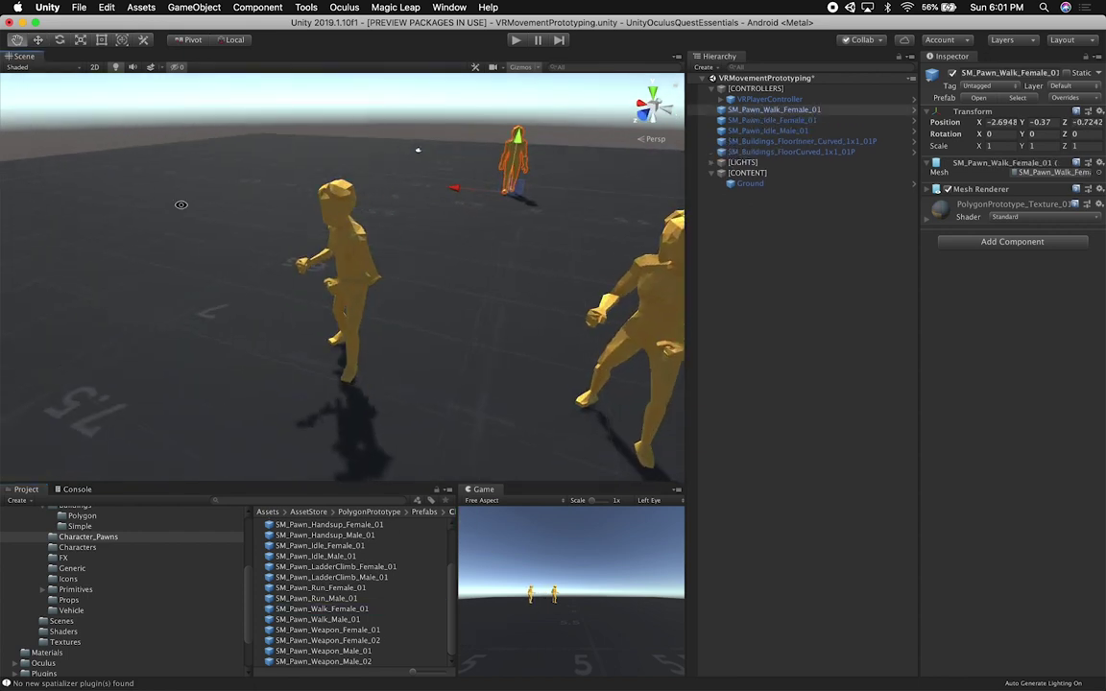
pyautogui.moveTo(327, 629); pyautogui.dragTo(177, 199)
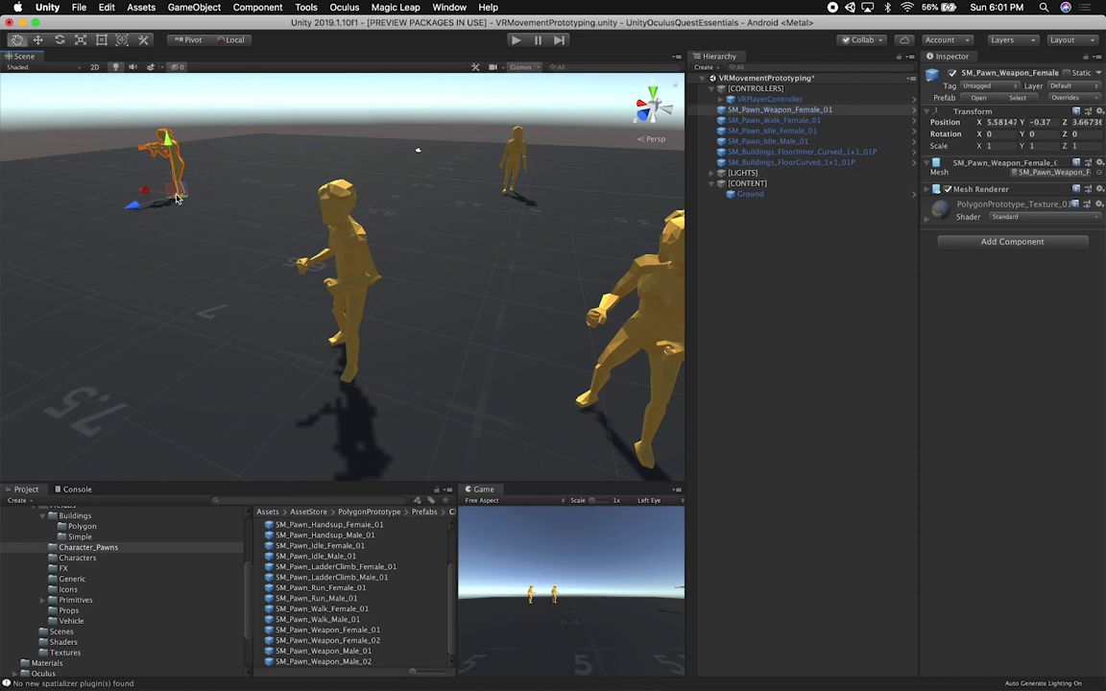
pyautogui.press('f')
pyautogui.keyDown('alt'); pyautogui.moveTo(105, 251); pyautogui.dragTo(390, 261); pyautogui.keyUp('alt')
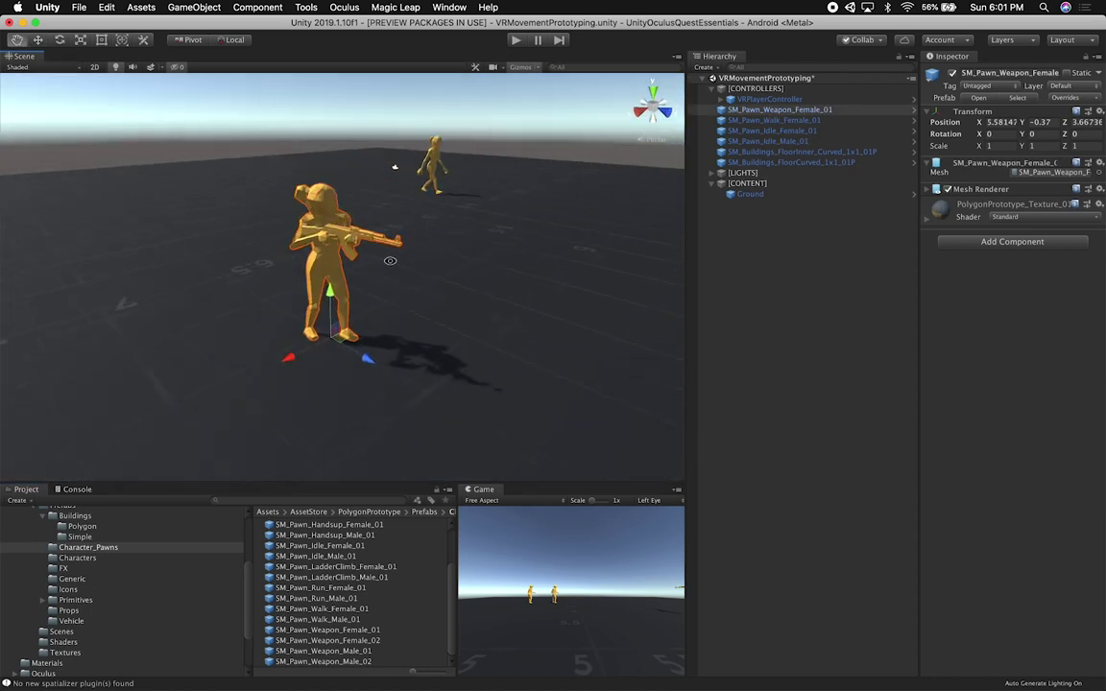
pyautogui.click(338, 651)
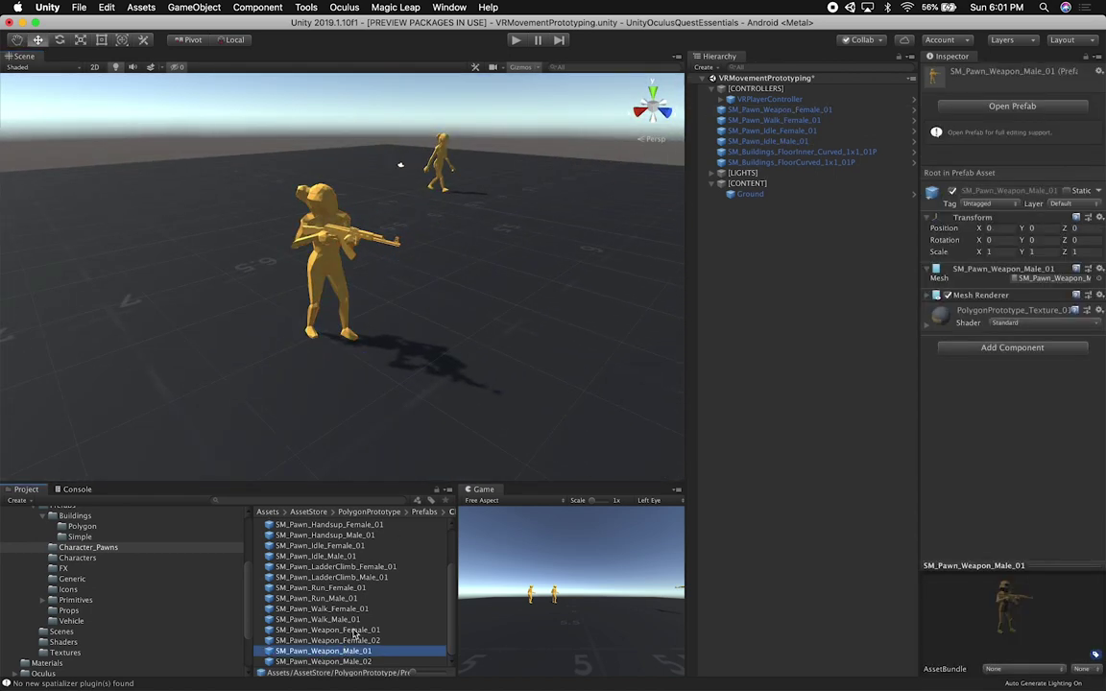
# Step: Place the Character_Dummy_Male_01 prefab from the Characters folder on the ground, at about X 4.27, Z -4.85
pyautogui.click(76, 557)
pyautogui.click(325, 545)
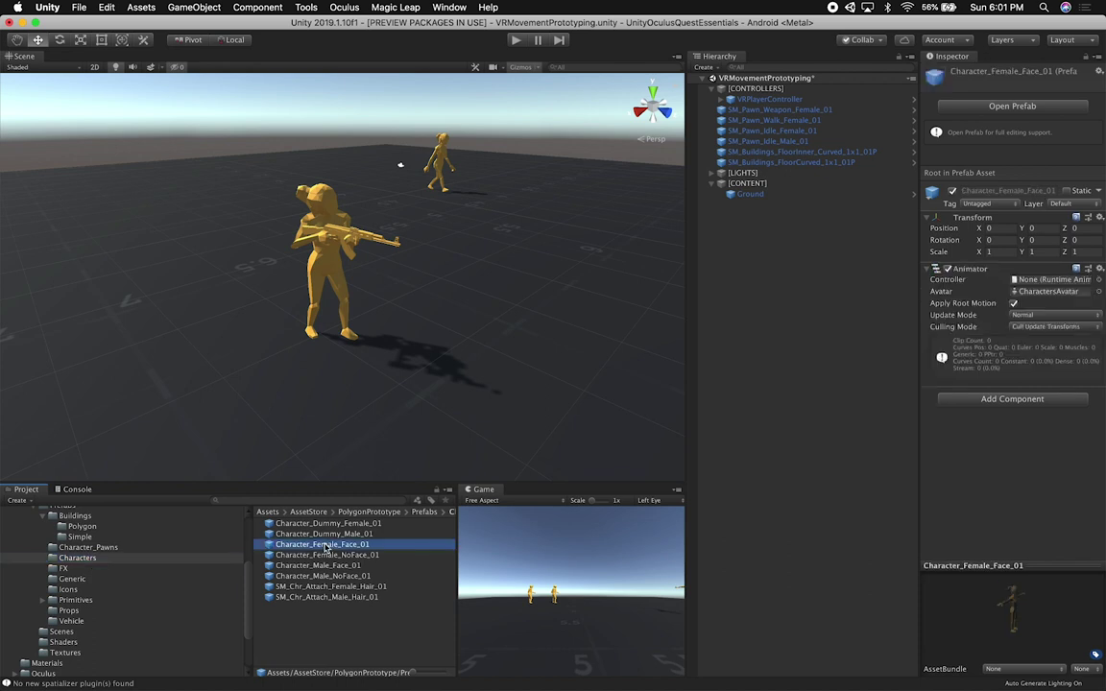
pyautogui.moveTo(326, 524); pyautogui.dragTo(189, 209)
pyautogui.press('f')
pyautogui.keyDown('alt'); pyautogui.moveTo(302, 306); pyautogui.dragTo(483, 321); pyautogui.keyUp('alt')
pyautogui.moveTo(399, 352); pyautogui.dragTo(334, 349)
pyautogui.press('f')
# Step: Examine the male dummy from several sides and look through its child character objects in the hierarchy
pyautogui.keyDown('alt'); pyautogui.moveTo(412, 328); pyautogui.dragTo(281, 285); pyautogui.keyUp('alt')
pyautogui.moveTo(281, 284); pyautogui.dragTo(353, 305, button='right')
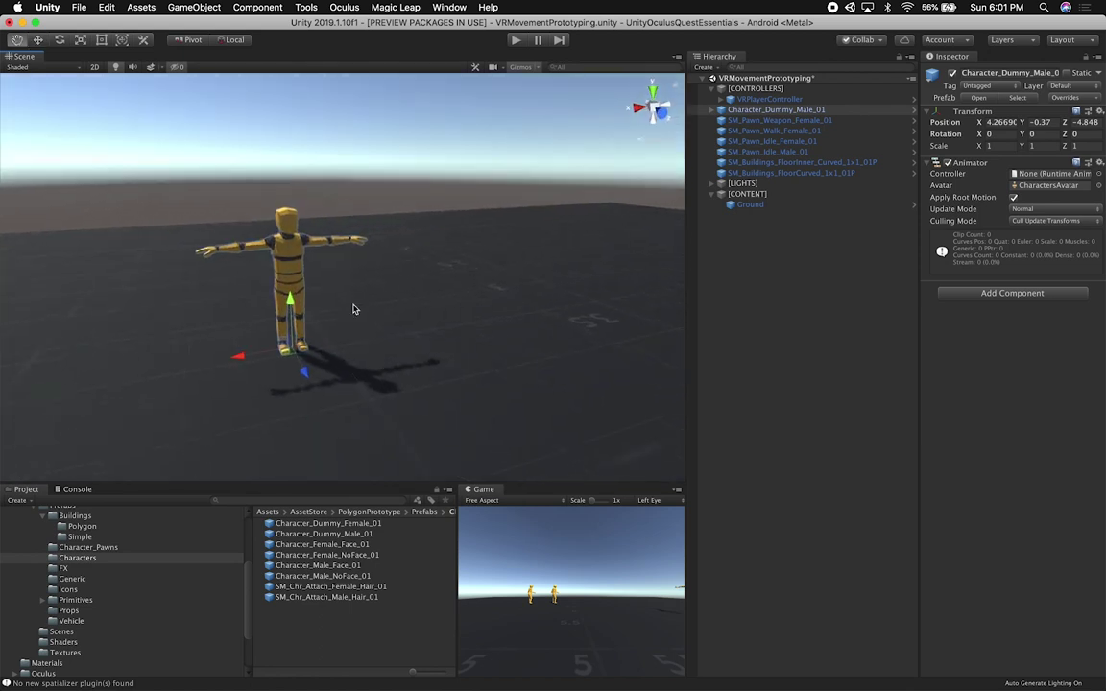
pyautogui.scroll(3, 355, 306)
pyautogui.keyDown('alt'); pyautogui.moveTo(358, 308); pyautogui.dragTo(257, 308); pyautogui.keyUp('alt')
pyautogui.keyDown('alt'); pyautogui.moveTo(144, 376); pyautogui.dragTo(230, 377); pyautogui.keyUp('alt')
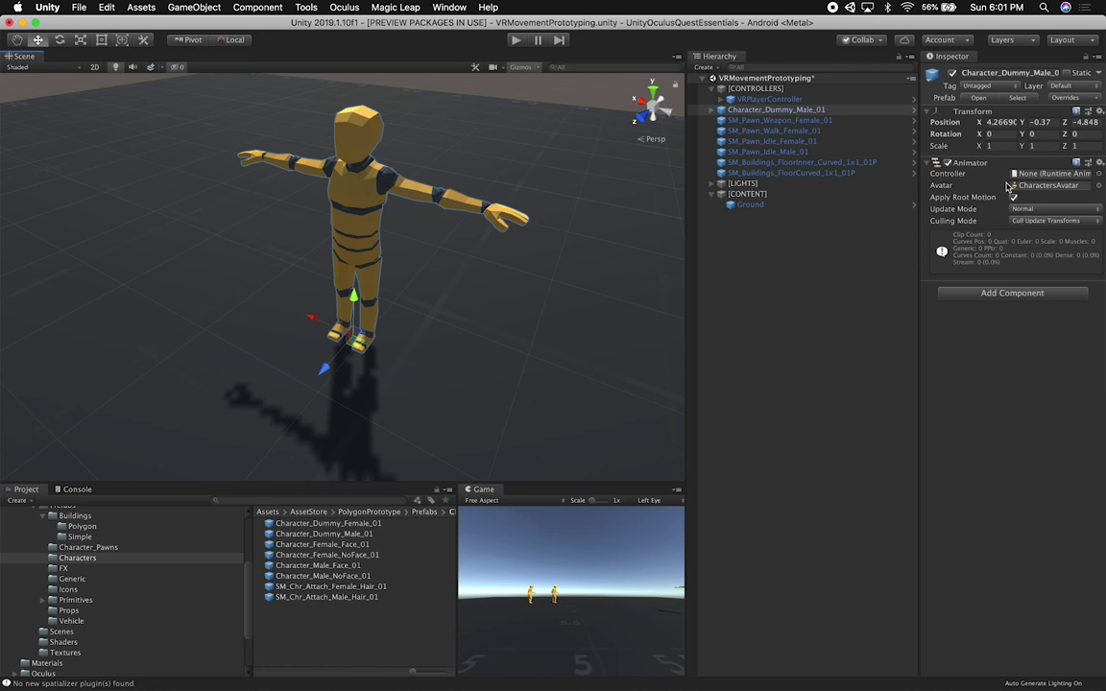
pyautogui.click(711, 114)
pyautogui.click(739, 123)
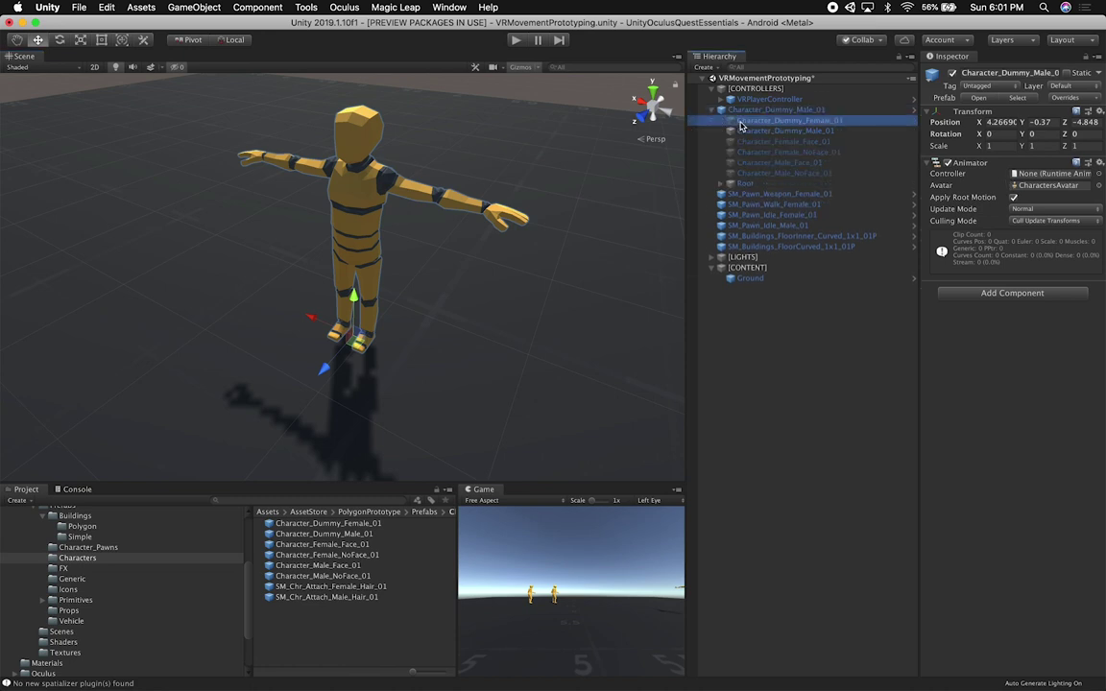
pyautogui.click(740, 133)
pyautogui.click(752, 110)
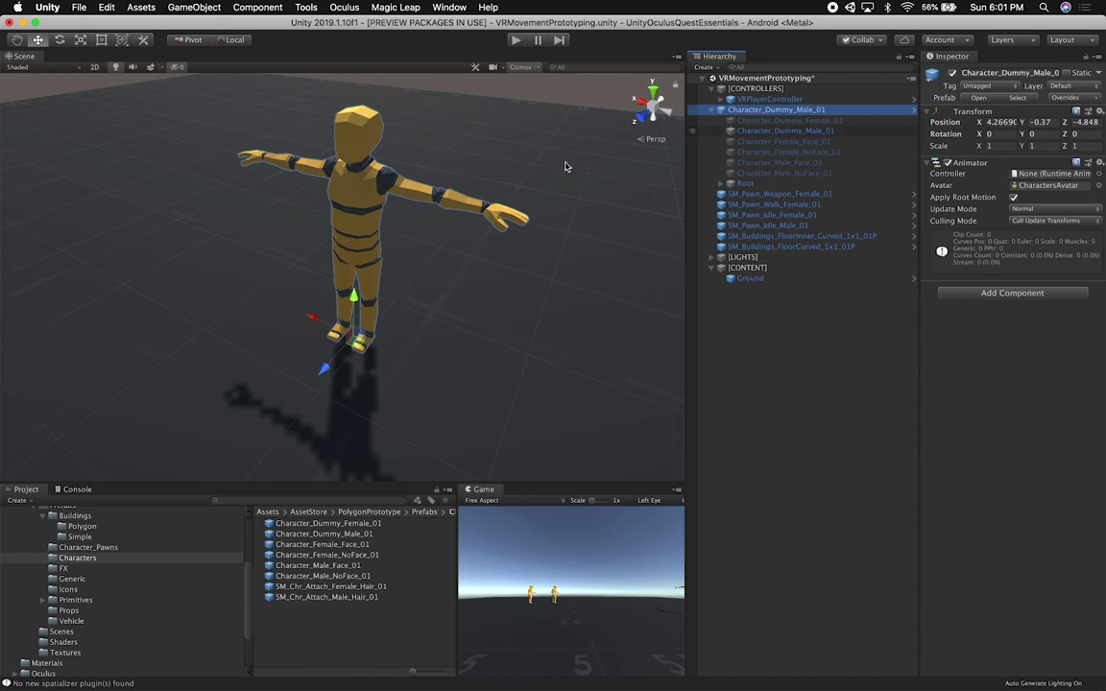
pyautogui.keyDown('alt'); pyautogui.moveTo(392, 259); pyautogui.dragTo(332, 480); pyautogui.keyUp('alt')
# Step: Place the Fire_01_FX, SM_FX_Glow_Ring_01 and Smoke_Small_Light_FX prefabs from the FX folder around the male dummy
pyautogui.click(62, 569)
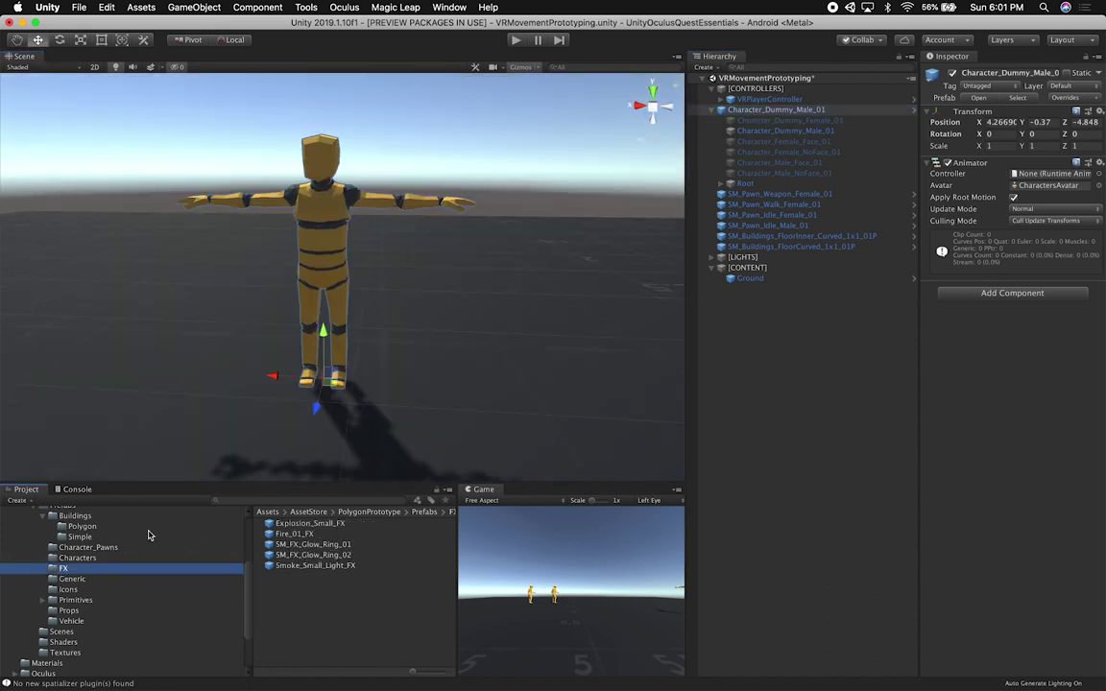
pyautogui.click(262, 456)
pyautogui.moveTo(199, 326); pyautogui.dragTo(175, 376)
pyautogui.keyDown('alt'); pyautogui.moveTo(206, 274); pyautogui.dragTo(149, 307); pyautogui.keyUp('alt')
pyautogui.moveTo(313, 545); pyautogui.dragTo(312, 348)
pyautogui.moveTo(311, 565); pyautogui.dragTo(487, 252)
pyautogui.press('f')
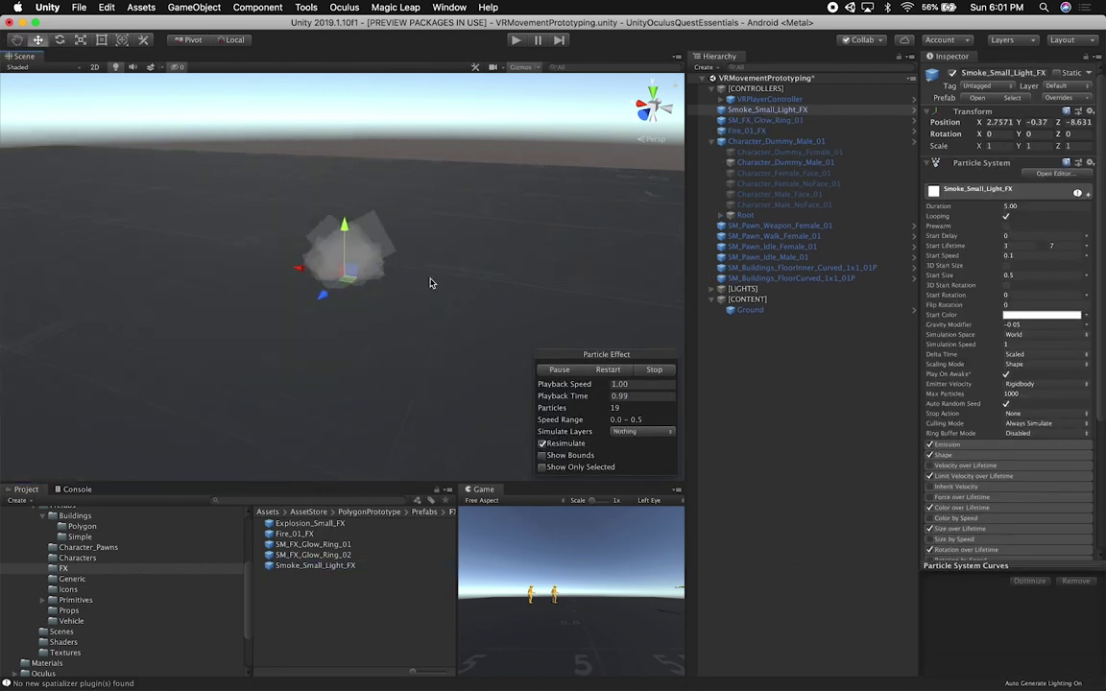
pyautogui.scroll(-10, 431, 283)
pyautogui.keyDown('alt'); pyautogui.moveTo(431, 282); pyautogui.dragTo(355, 295); pyautogui.keyUp('alt')
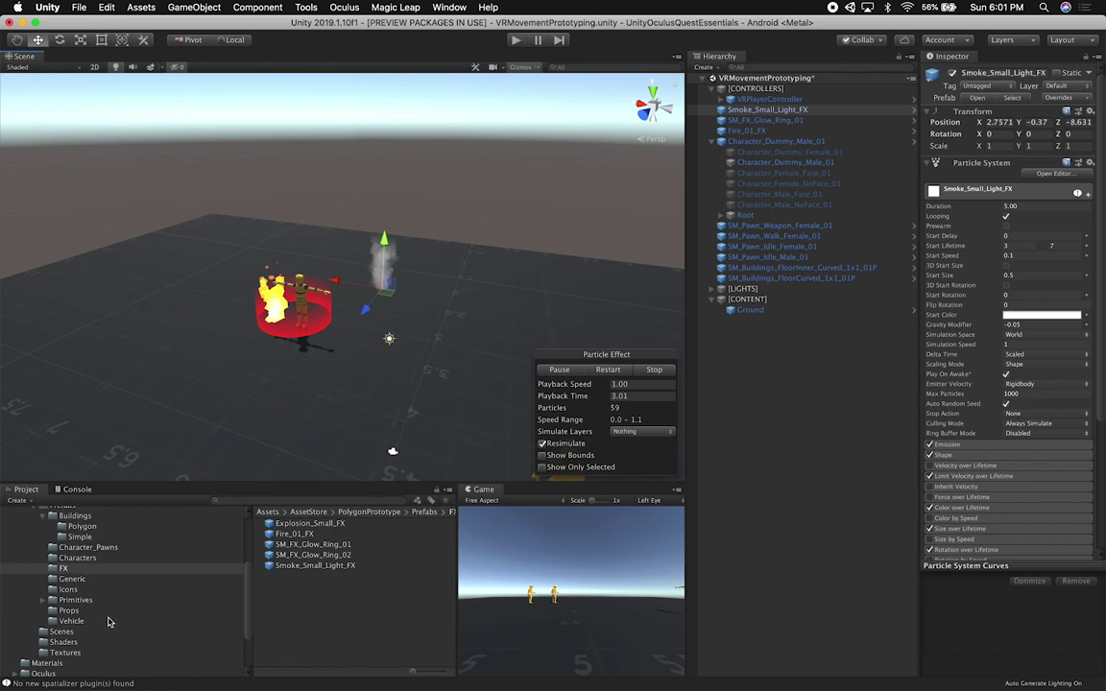
# Step: Place the SM_Veh_Car_Sports_01 prefab from the Vehicle folder on the ground, at about X 9.18, Z -3.36
pyautogui.click(77, 620)
pyautogui.moveTo(300, 519); pyautogui.dragTo(149, 324)
pyautogui.press('f')
pyautogui.moveTo(402, 326)
pyautogui.keyDown('alt'); pyautogui.mouseDown()
pyautogui.moveTo(499, 278)
pyautogui.moveTo(301, 289)
pyautogui.moveTo(361, 260)
pyautogui.mouseUp(); pyautogui.keyUp('alt')
pyautogui.scroll(5, 499, 273)
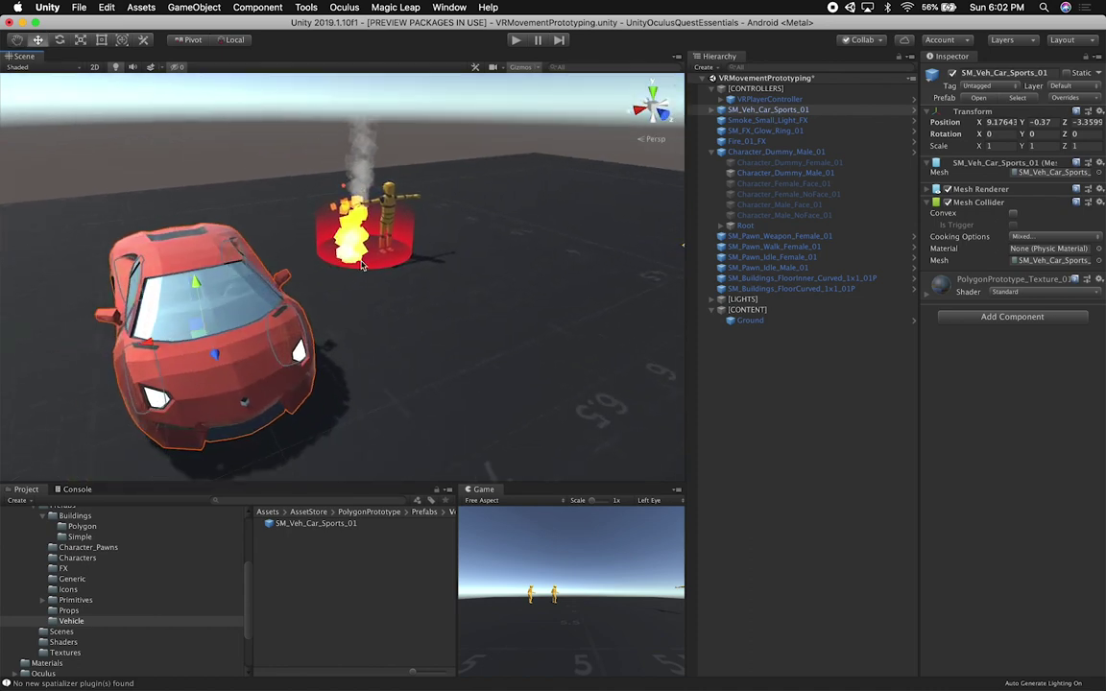
# Step: Duplicate the sports car and move the copy along the X axis to about X -0.02
pyautogui.press('super+d')
pyautogui.moveTo(147, 342); pyautogui.dragTo(318, 218)
pyautogui.keyDown('alt'); pyautogui.moveTo(279, 426); pyautogui.dragTo(348, 374); pyautogui.keyUp('alt')
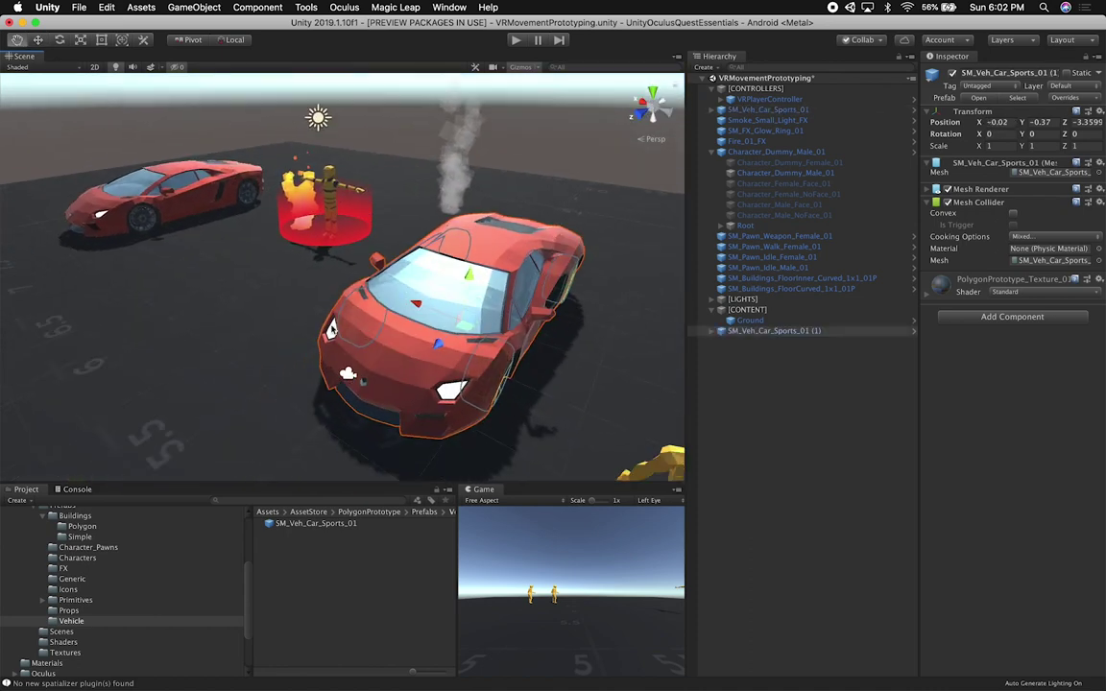
# Step: Place the SM_Prop_Cone_01 prefab from the Props folder on the ground near the cars, at about X 1.27, Z 0.31
pyautogui.click(79, 602)
pyautogui.click(79, 611)
pyautogui.click(318, 564)
pyautogui.click(319, 587)
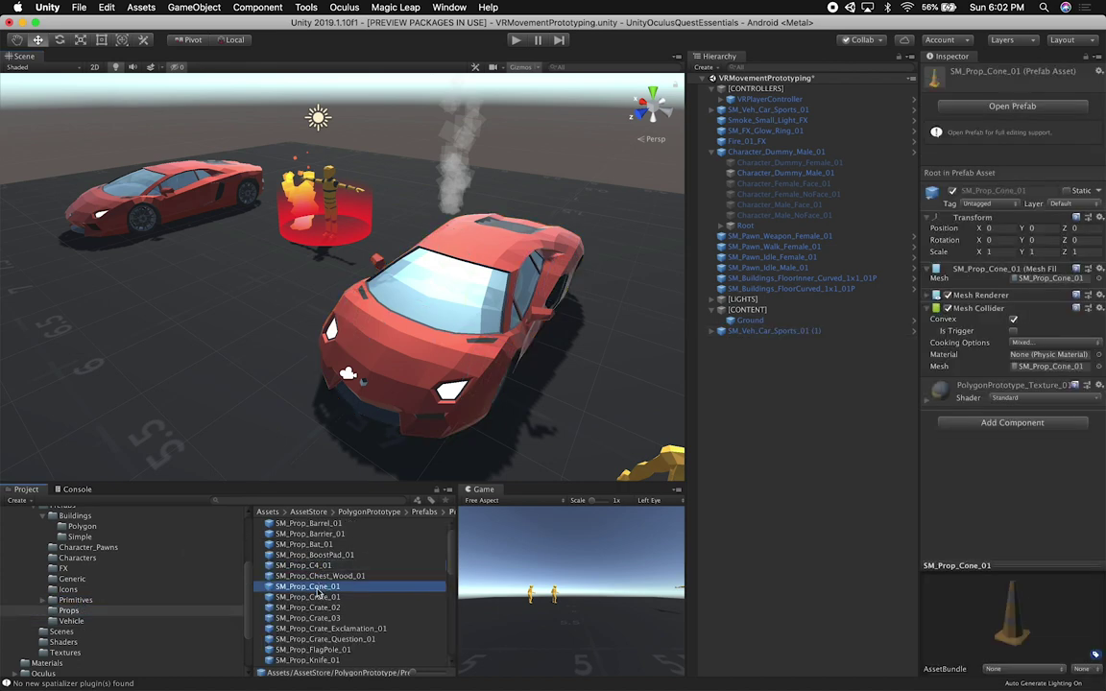
pyautogui.moveTo(317, 592); pyautogui.dragTo(248, 420)
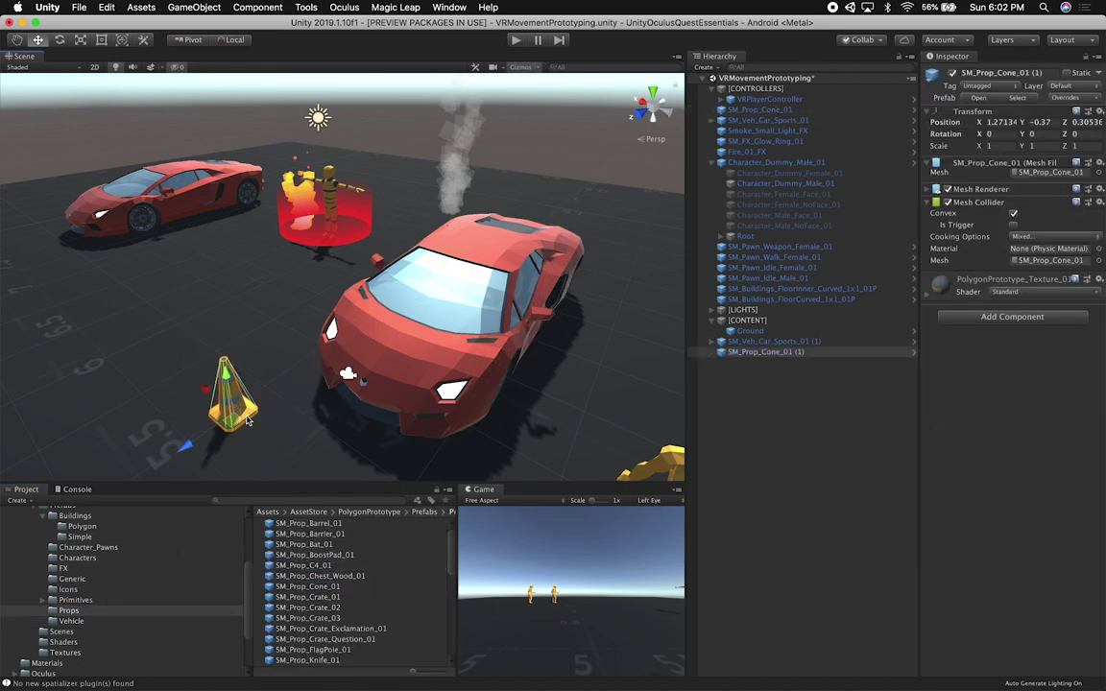
# Step: Create four copies of the traffic cone and spread them around the cars, with the last at about X 10.62, Z -6.89
pyautogui.press('super+d')
pyautogui.moveTo(203, 389); pyautogui.dragTo(112, 329)
pyautogui.press('super+d')
pyautogui.moveTo(113, 377); pyautogui.dragTo(526, 188)
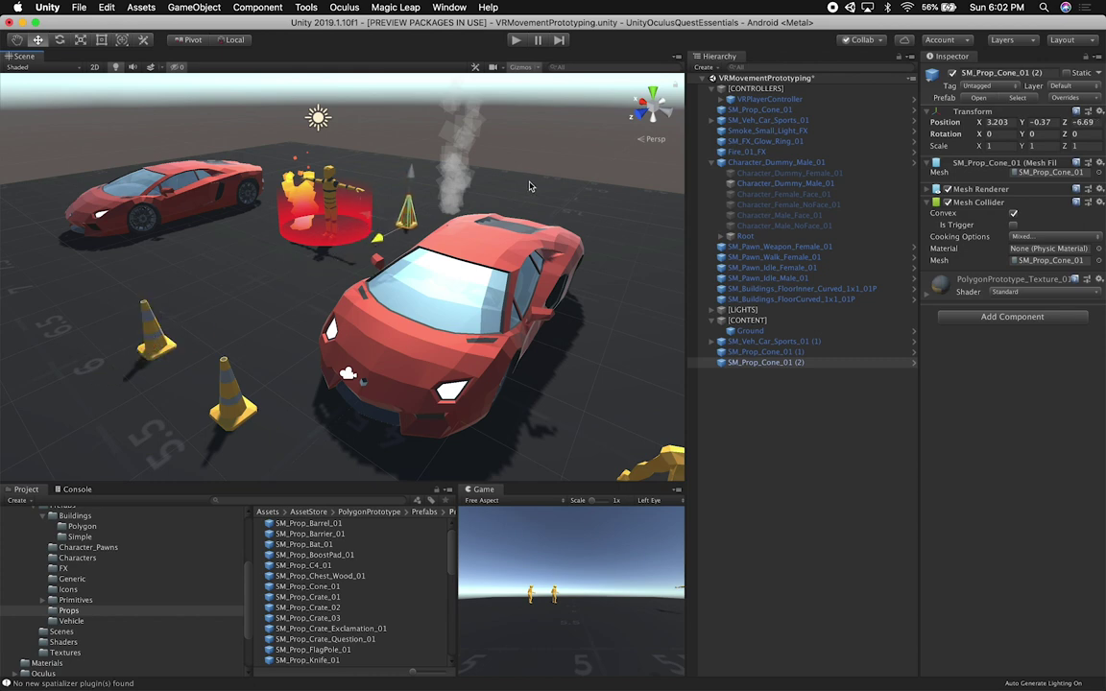
pyautogui.moveTo(420, 222); pyautogui.dragTo(275, 195)
pyautogui.press('super+d')
pyautogui.moveTo(160, 136); pyautogui.dragTo(154, 134)
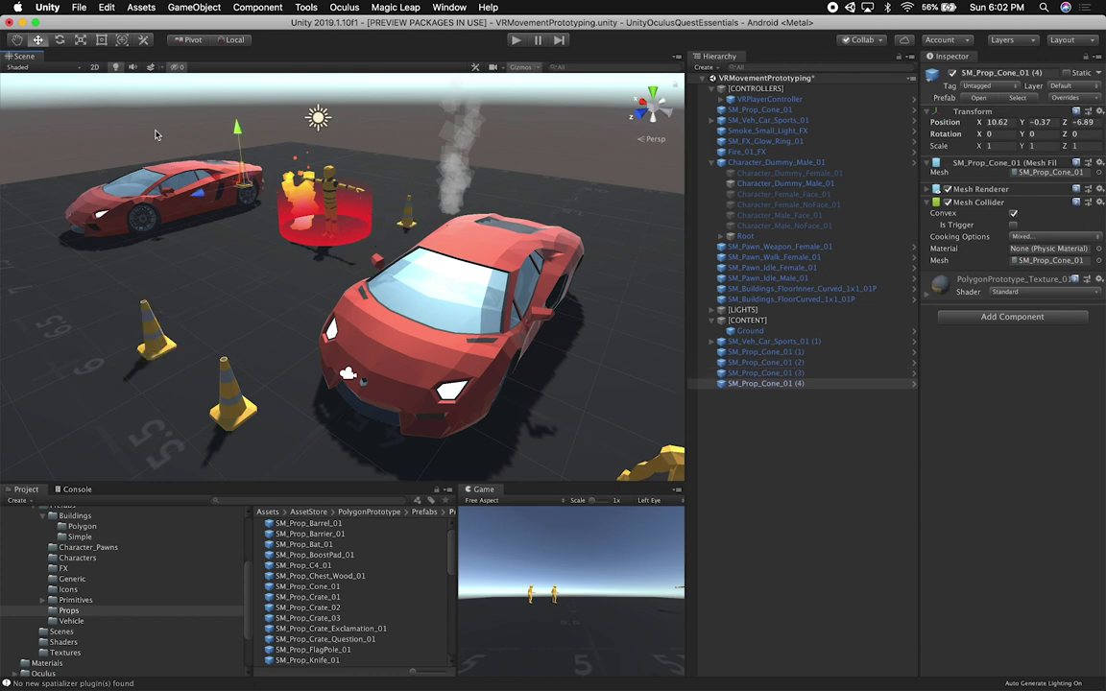
# Step: Place the SM_Prop_Crate_02 prefab at about X 7.48, Z 1.6 and raise it to Y 0.06
pyautogui.keyDown('alt'); pyautogui.moveTo(121, 209); pyautogui.dragTo(380, 393); pyautogui.keyUp('alt')
pyautogui.click(327, 608)
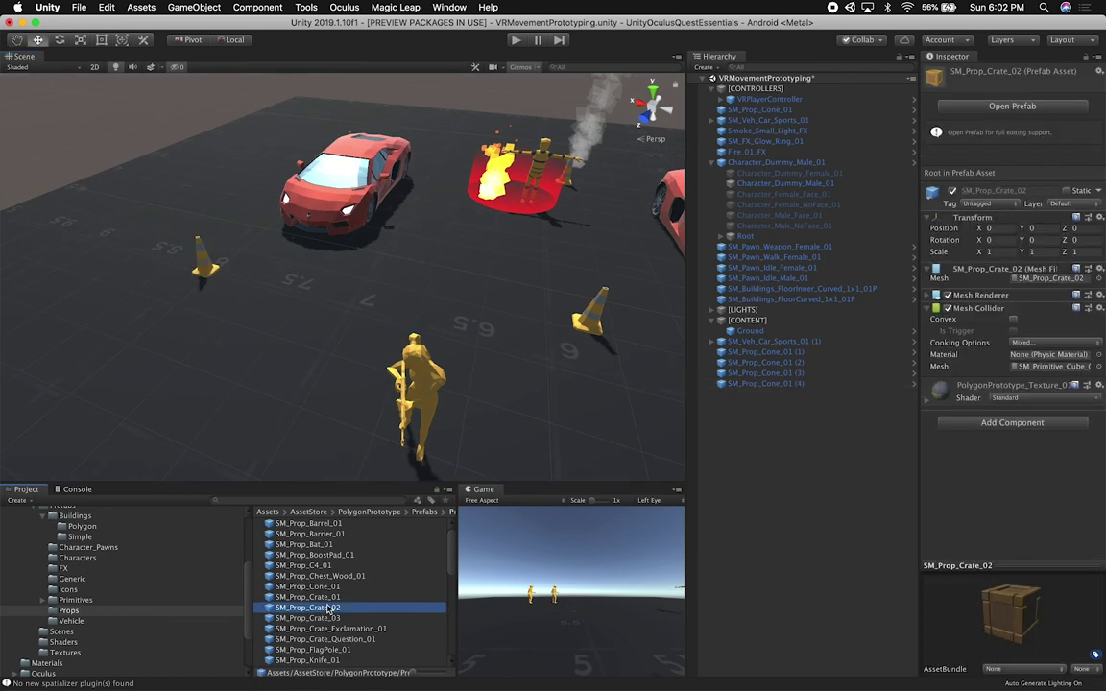
pyautogui.moveTo(329, 608); pyautogui.dragTo(341, 298)
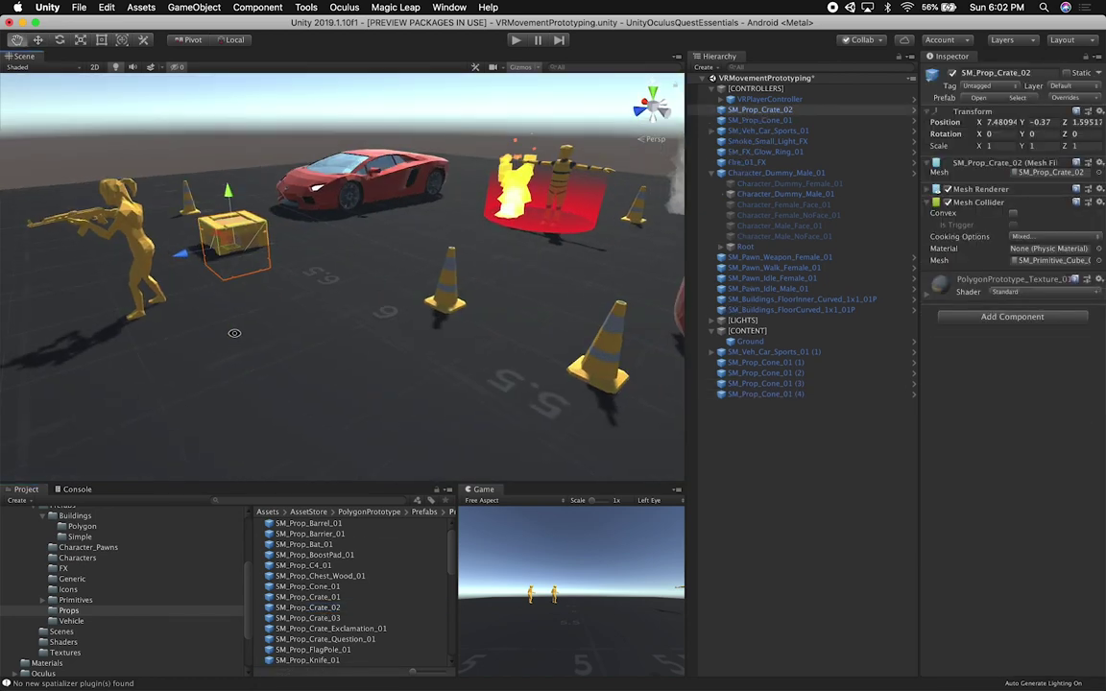
pyautogui.moveTo(231, 197); pyautogui.dragTo(227, 182)
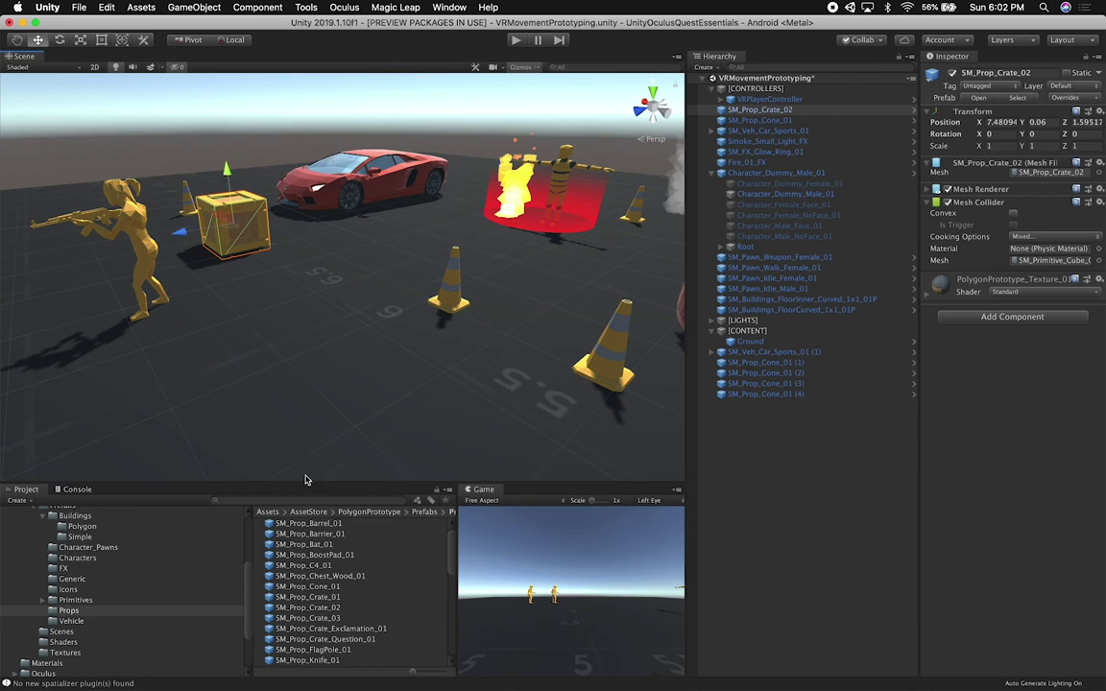
# Step: Add the SM_Prop_Crate_Exclamation_01 prefab beside the wooden crate, at about X 4.91, Y 0.1, Z 1.81
pyautogui.click(320, 627)
pyautogui.moveTo(319, 627); pyautogui.dragTo(286, 210)
pyautogui.keyDown('alt'); pyautogui.moveTo(169, 285); pyautogui.dragTo(304, 352); pyautogui.keyUp('alt')
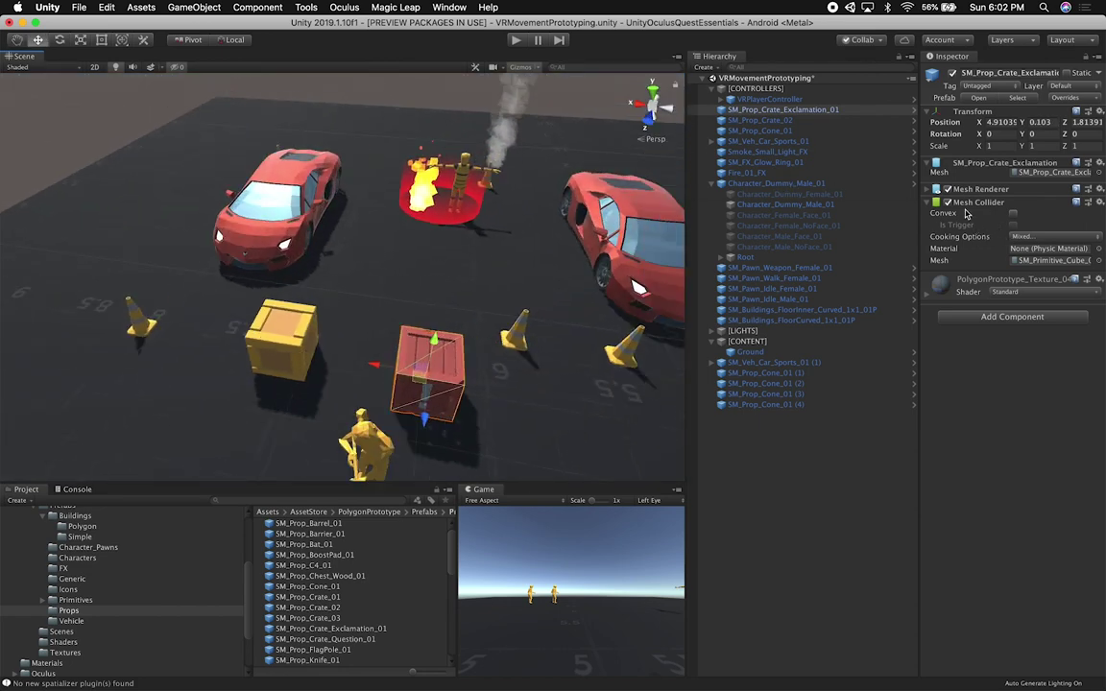
# Step: Inspect the SM_Prop_Crate_02 crate up close and open the PolygonPrototype Scenes folder
pyautogui.click(786, 120)
pyautogui.click(785, 131)
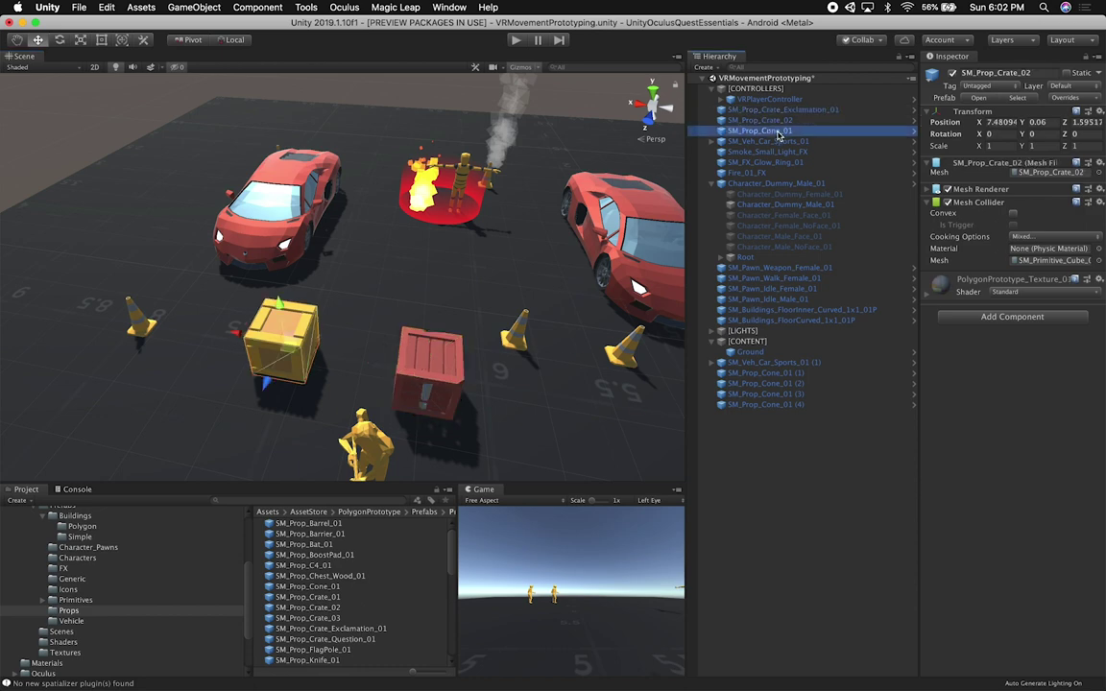
pyautogui.click(285, 361)
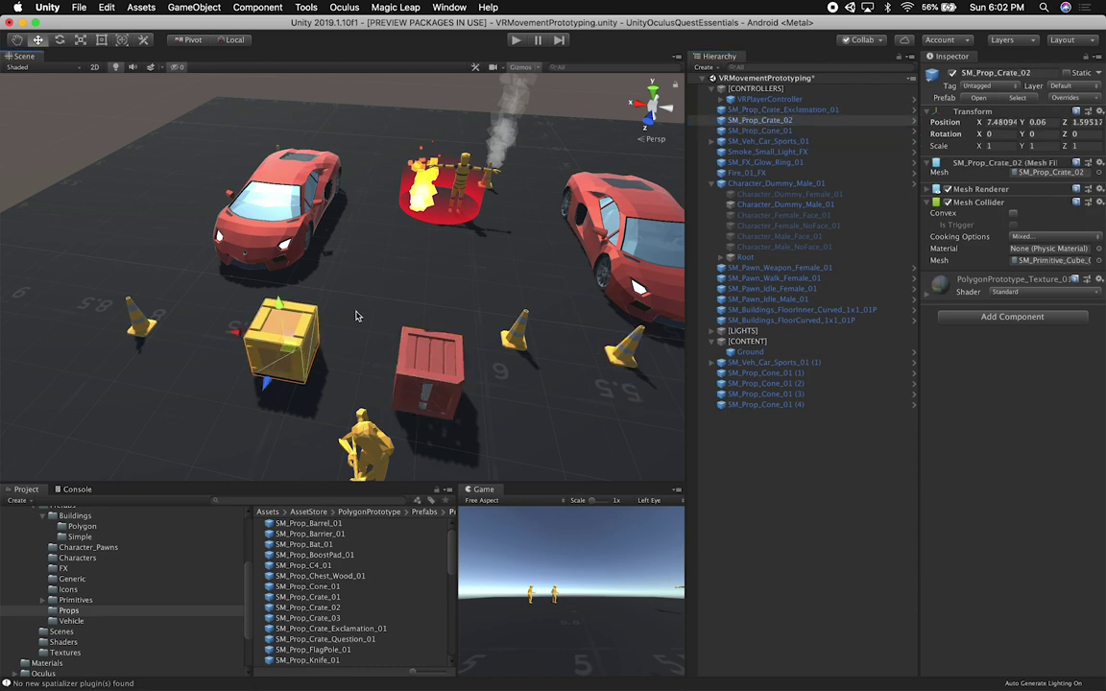
pyautogui.press('f')
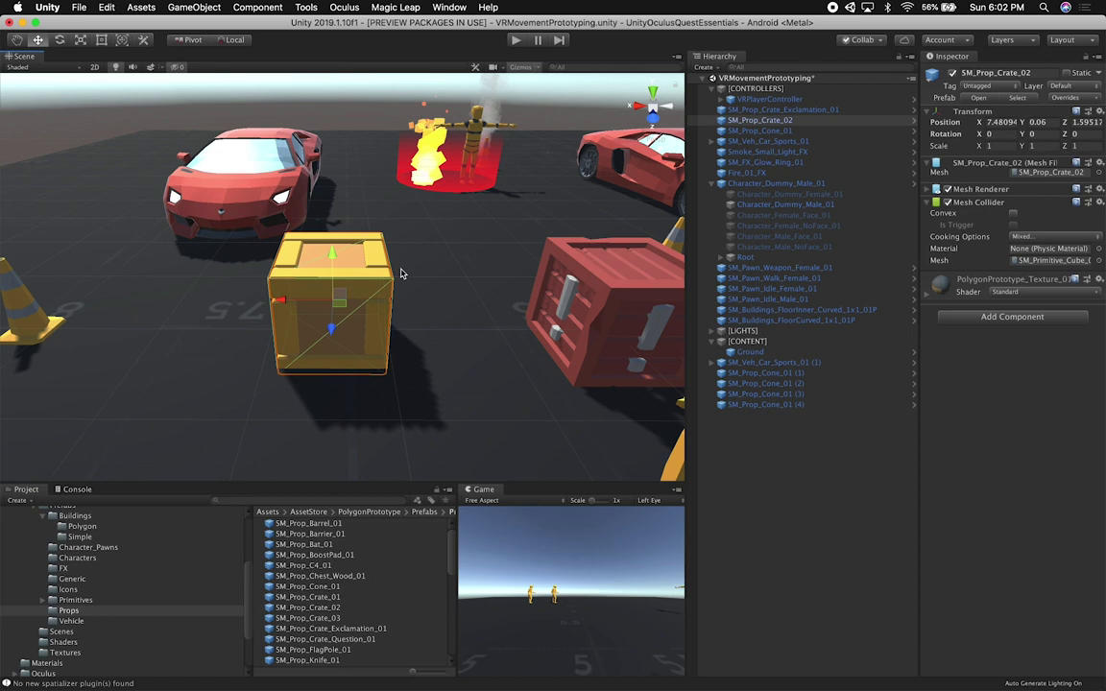
pyautogui.keyDown('alt'); pyautogui.moveTo(400, 270); pyautogui.dragTo(436, 252); pyautogui.keyUp('alt')
pyautogui.click(62, 630)
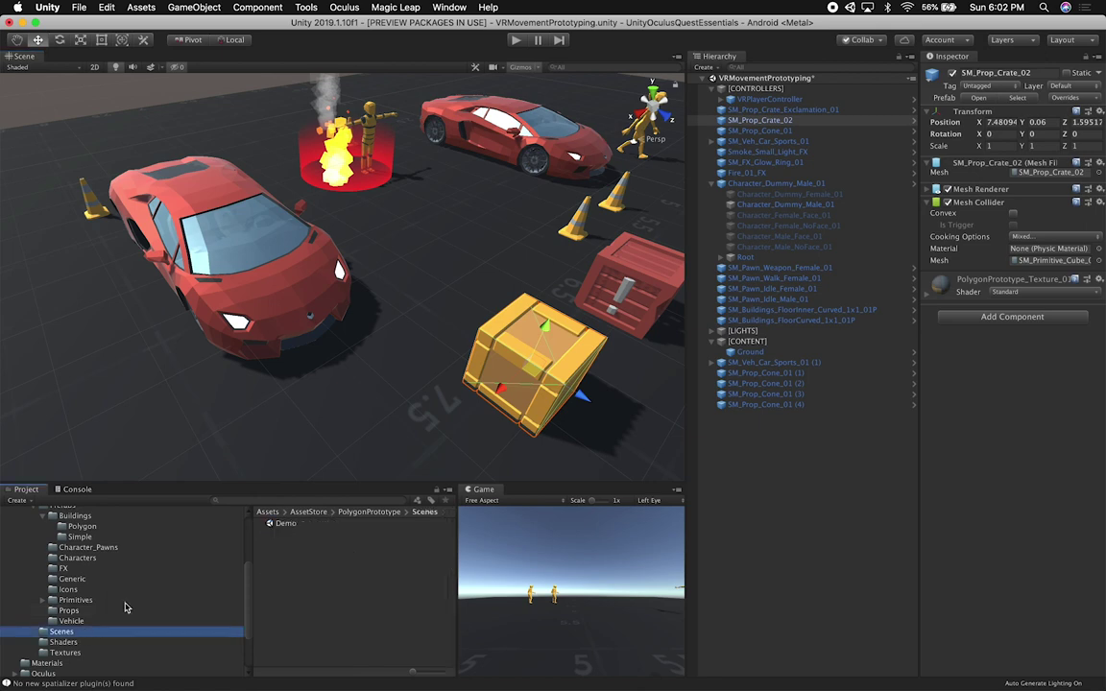
# Step: Delete all trial objects from SM_Prop_Crate_Exclamation_01 through SM_Buildings_FloorCurved_1x1_01P from the scene
pyautogui.click(741, 110)
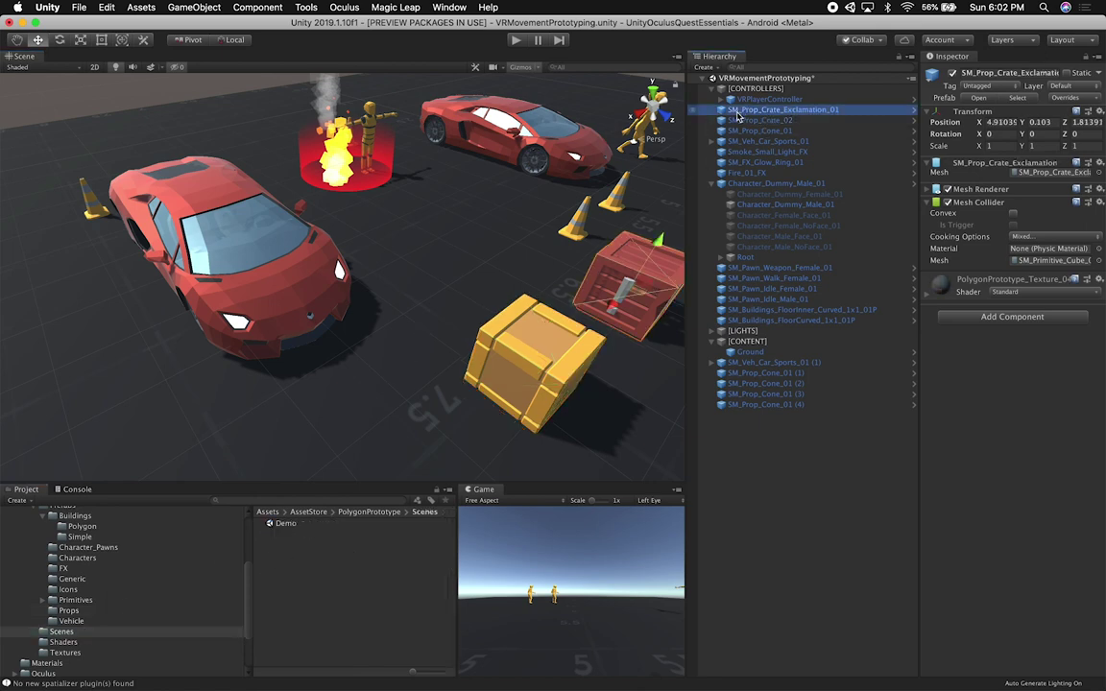
pyautogui.click(711, 184)
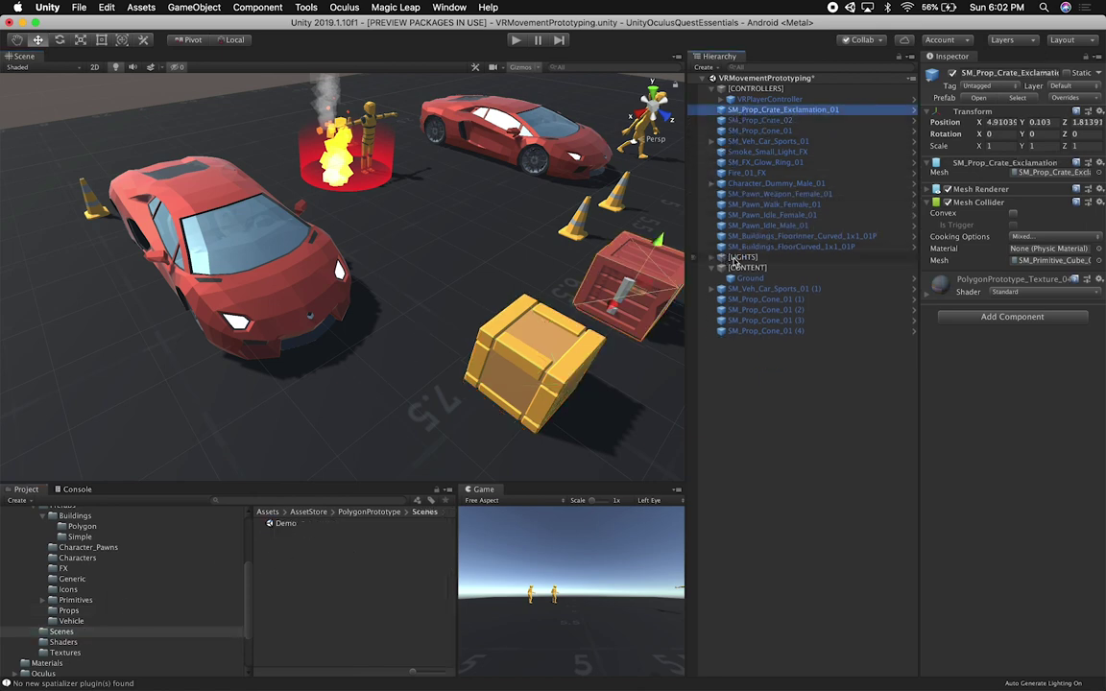
pyautogui.click(768, 247)
pyautogui.keyDown('shift'); pyautogui.click(768, 110); pyautogui.keyUp('shift')
pyautogui.press('super+BackSpace')
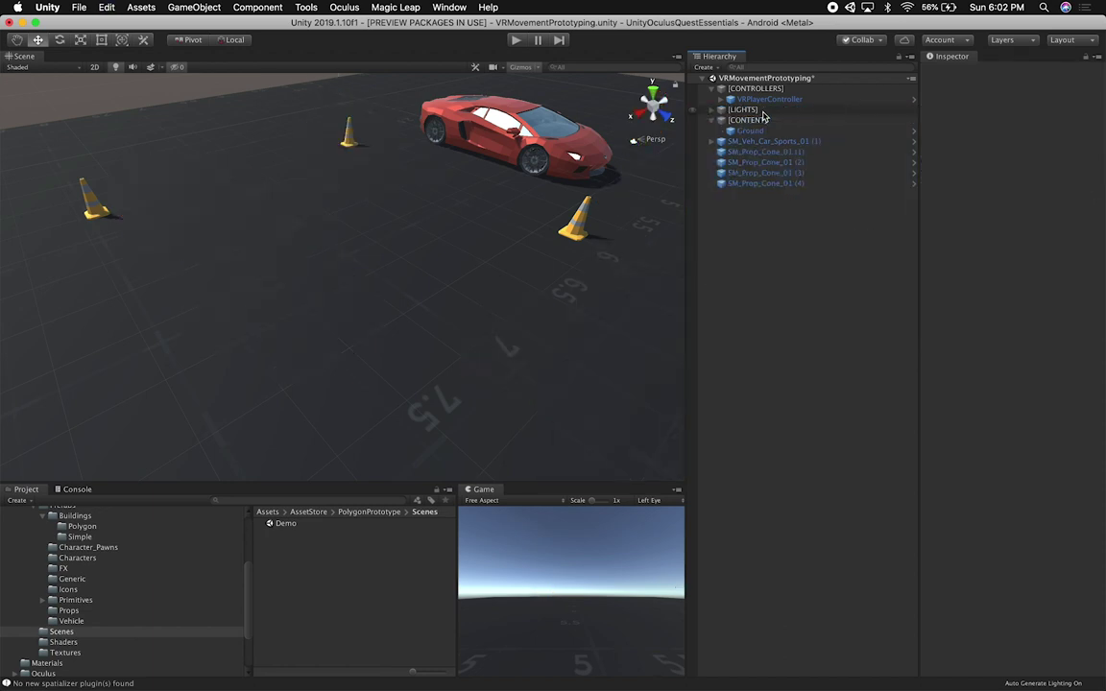
# Step: Delete the remaining sports car copy and the four traffic cone copies
pyautogui.click(761, 141)
pyautogui.keyDown('shift'); pyautogui.click(751, 184); pyautogui.keyUp('shift')
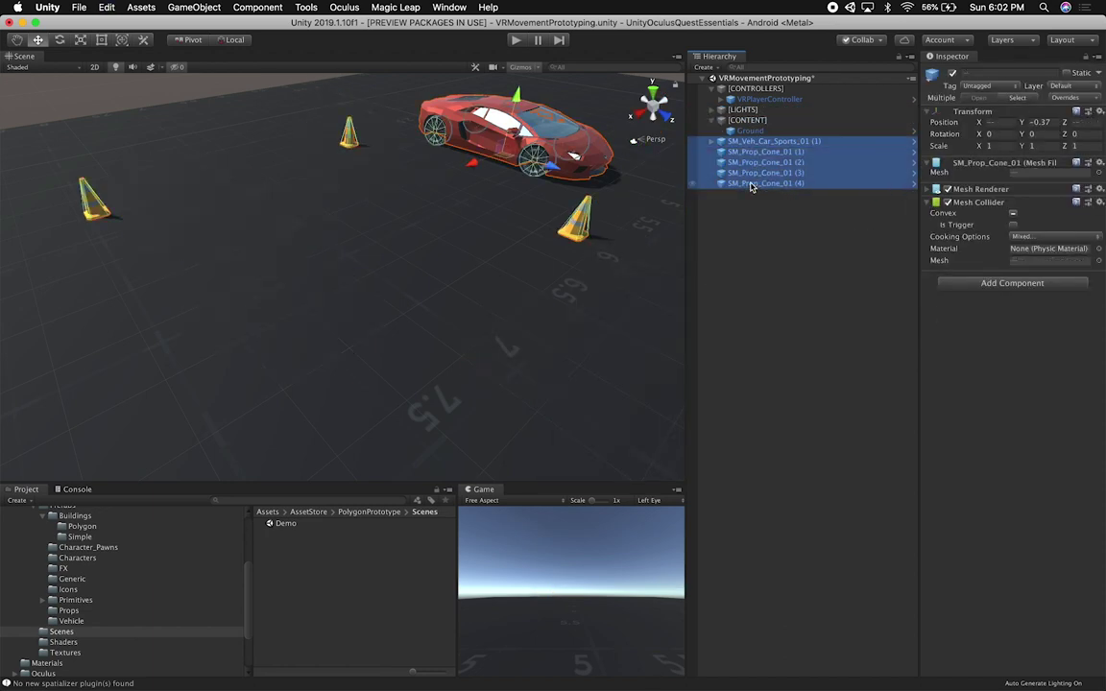
pyautogui.press('super+BackSpace')
# Step: Open the Demo scene of the PolygonPrototype pack and look over the whole level
pyautogui.doubleClick(284, 524)
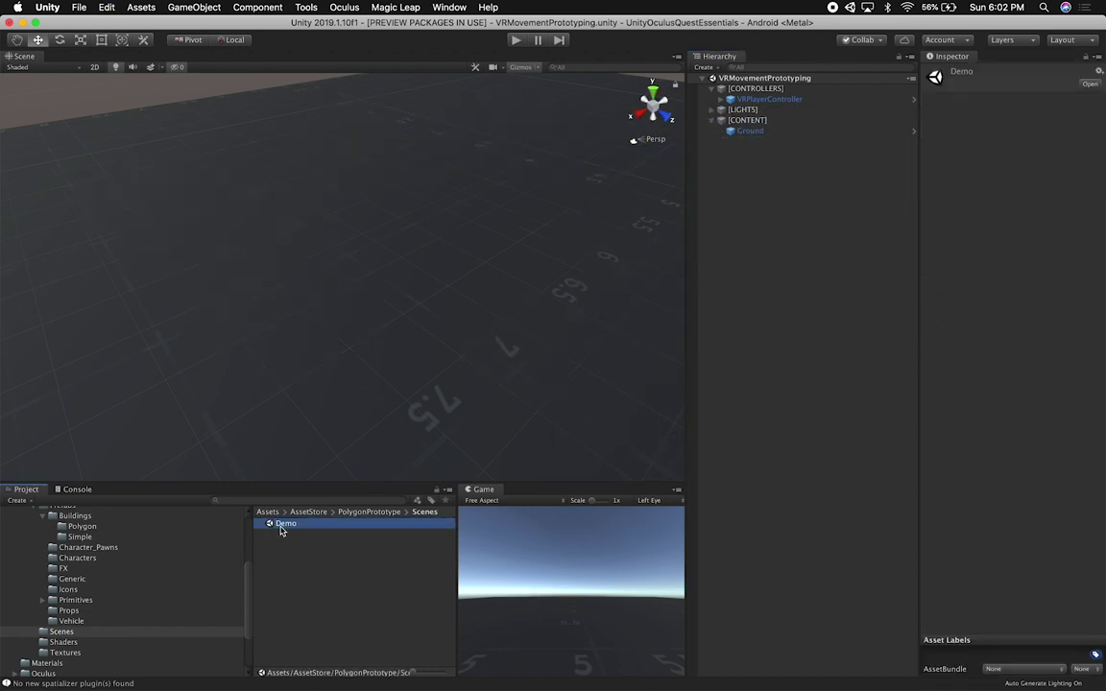
pyautogui.scroll(-15, 469, 290)
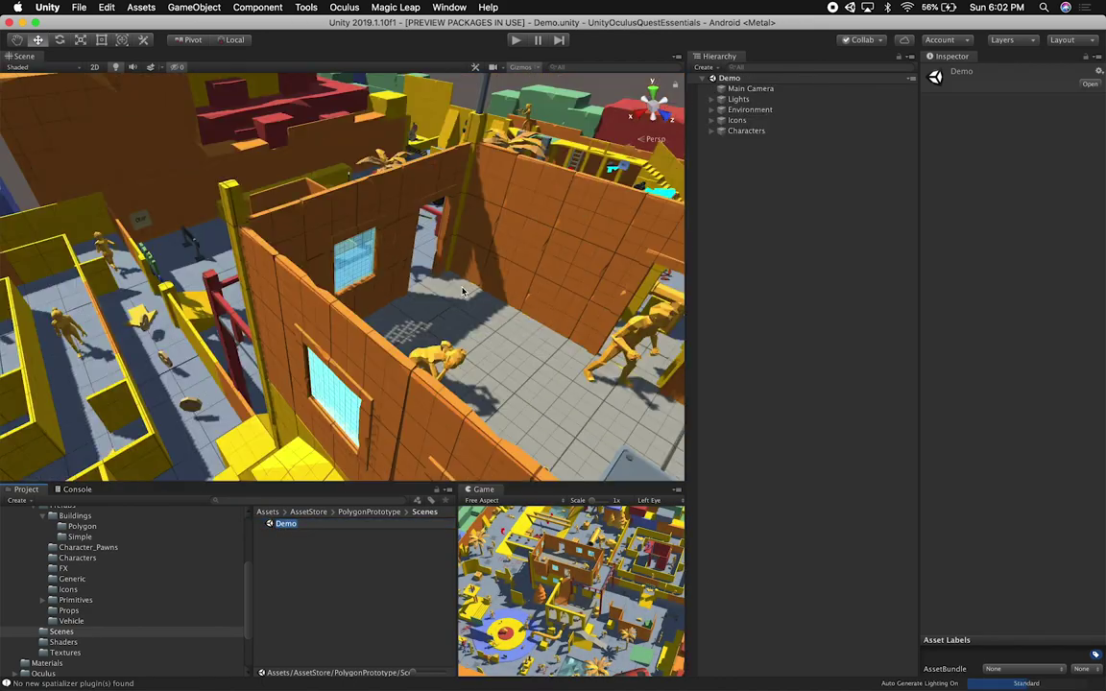
pyautogui.moveTo(451, 305); pyautogui.dragTo(438, 285, button='middle')
pyautogui.scroll(5, 438, 284)
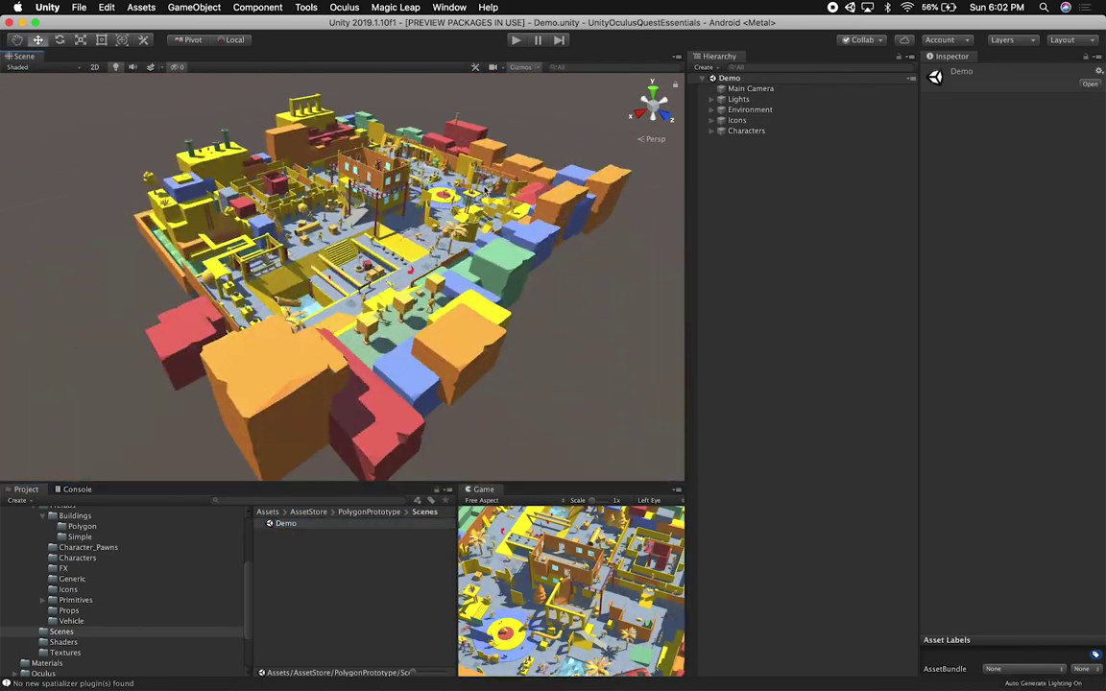
# Step: Look over the Demo level from several sides, then up close around the pool and red sports car
pyautogui.keyDown('alt'); pyautogui.moveTo(493, 249); pyautogui.dragTo(399, 301); pyautogui.keyUp('alt')
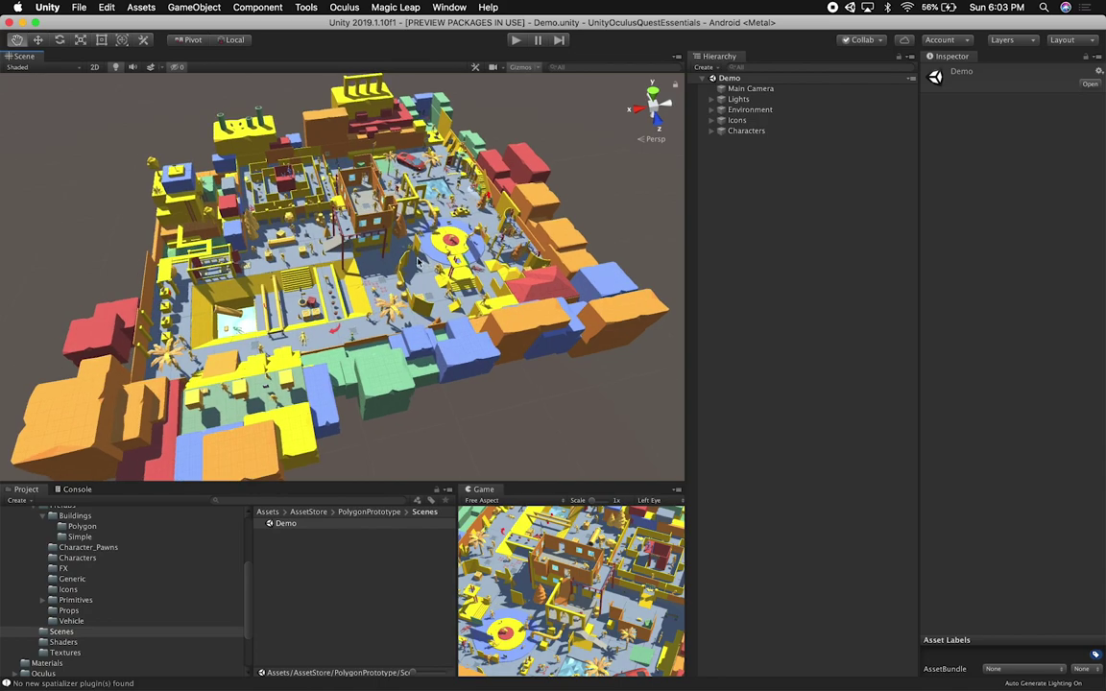
pyautogui.scroll(15, 418, 260)
pyautogui.keyDown('alt'); pyautogui.moveTo(439, 207); pyautogui.dragTo(372, 128); pyautogui.keyUp('alt')
pyautogui.scroll(-10, 294, 284)
pyautogui.moveTo(294, 284); pyautogui.dragTo(232, 351)
pyautogui.keyDown('alt'); pyautogui.moveTo(460, 287); pyautogui.dragTo(256, 303); pyautogui.keyUp('alt')
pyautogui.scroll(5, 257, 304)
# Step: Inspect the Lights, Environment and Icons groups of the Demo scene, and toggle the Icons group off and on
pyautogui.click(738, 99)
pyautogui.click(749, 110)
pyautogui.click(743, 100)
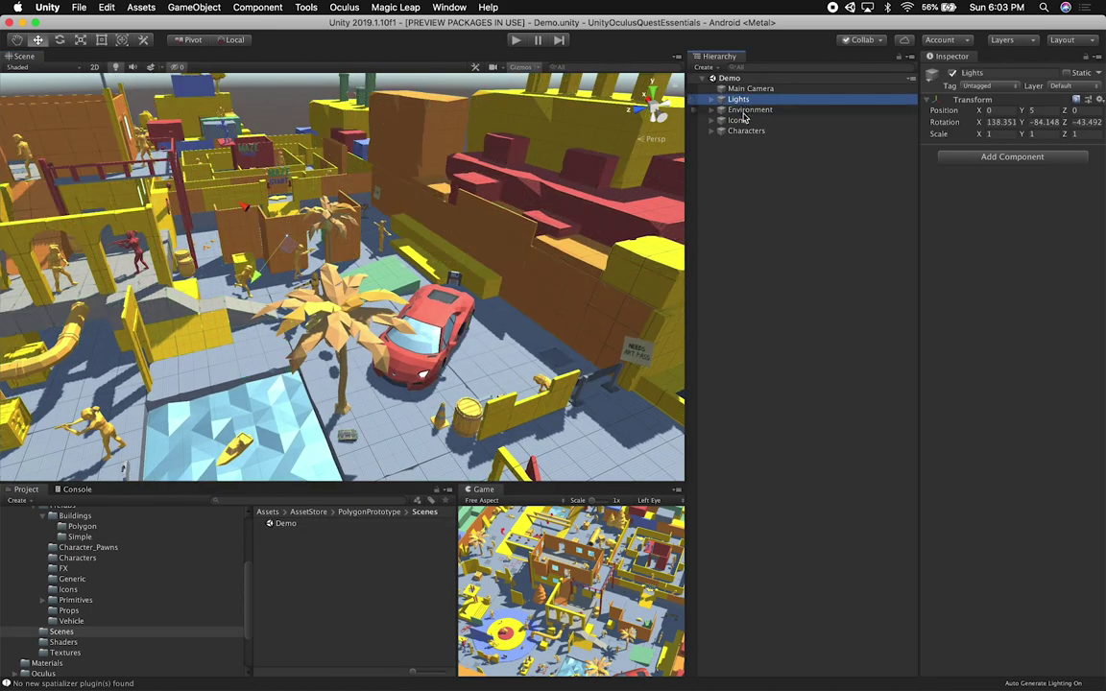
pyautogui.click(747, 111)
pyautogui.click(711, 120)
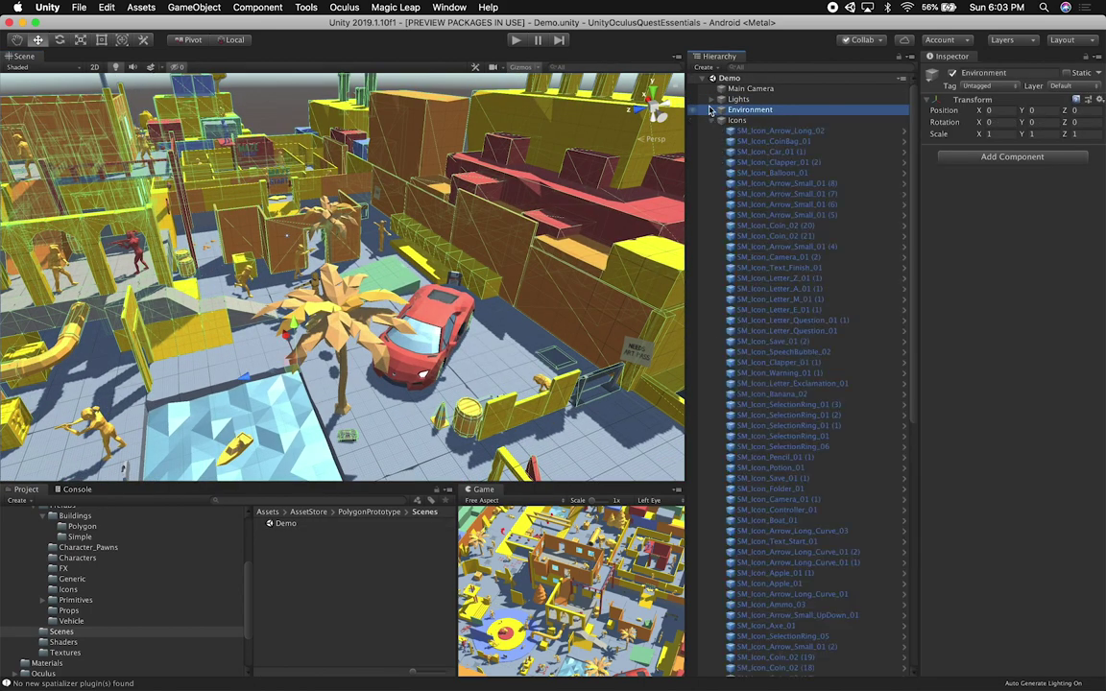
pyautogui.click(720, 120)
pyautogui.click(737, 120)
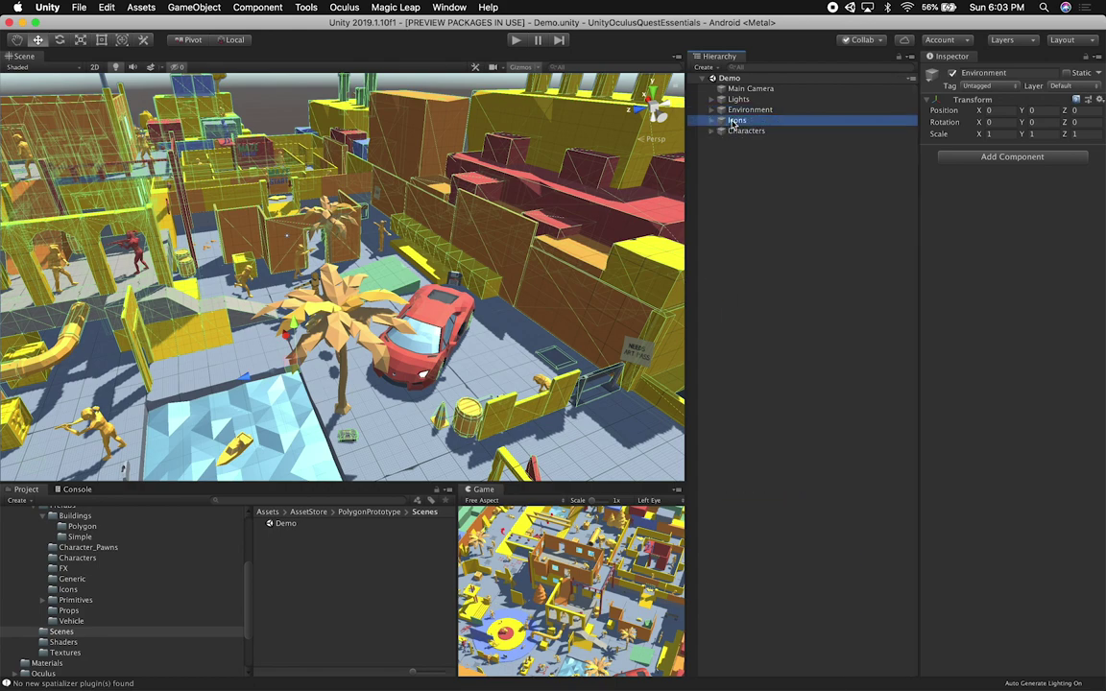
pyautogui.click(953, 75)
pyautogui.click(953, 74)
# Step: Examine the floppy disk save icon near the red sports car up close
pyautogui.keyDown('alt'); pyautogui.moveTo(461, 212); pyautogui.dragTo(468, 283); pyautogui.keyUp('alt')
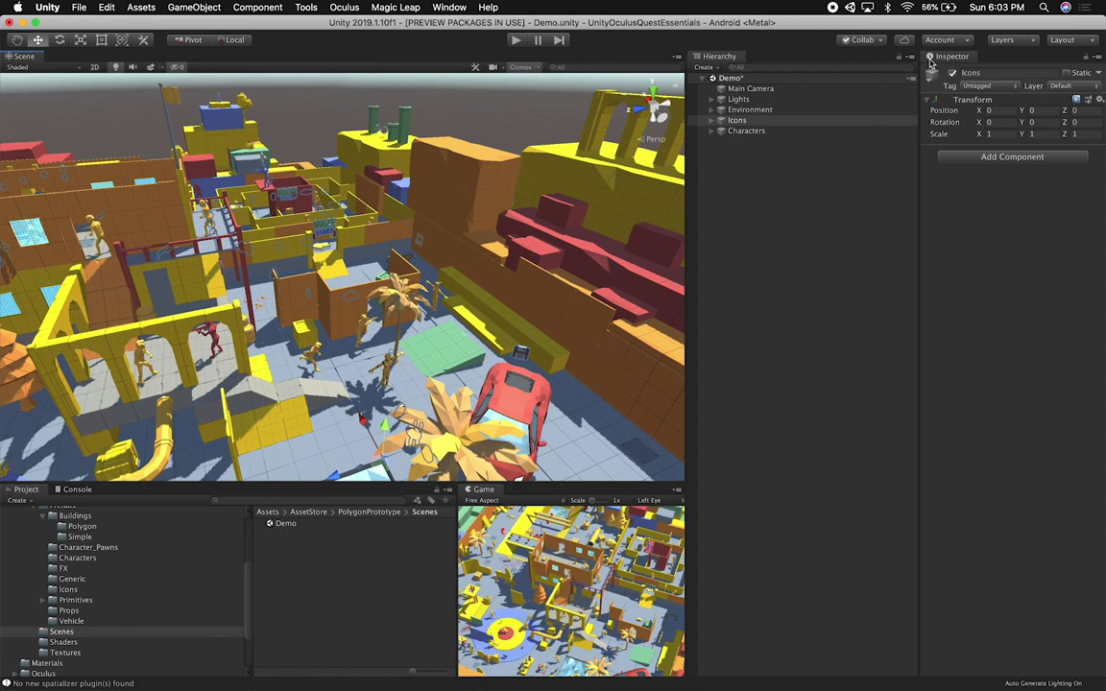
pyautogui.keyDown('alt'); pyautogui.moveTo(548, 342); pyautogui.dragTo(509, 323); pyautogui.keyUp('alt')
pyautogui.scroll(2, 508, 324)
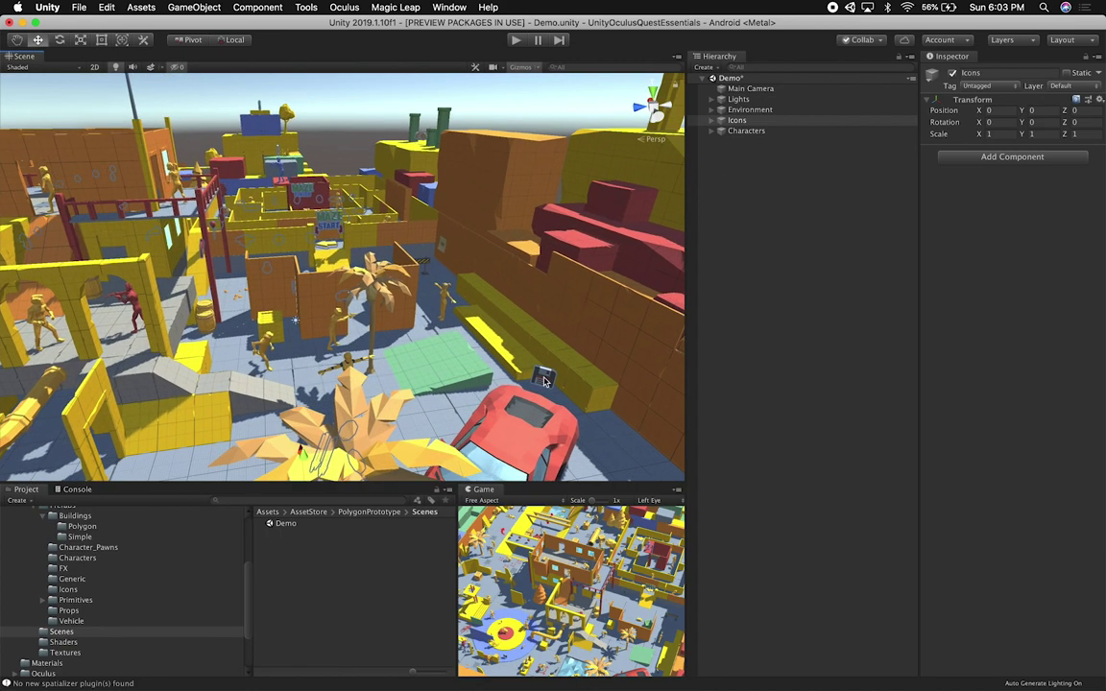
pyautogui.click(539, 374)
pyautogui.press('f')
pyautogui.scroll(5, 813, 153)
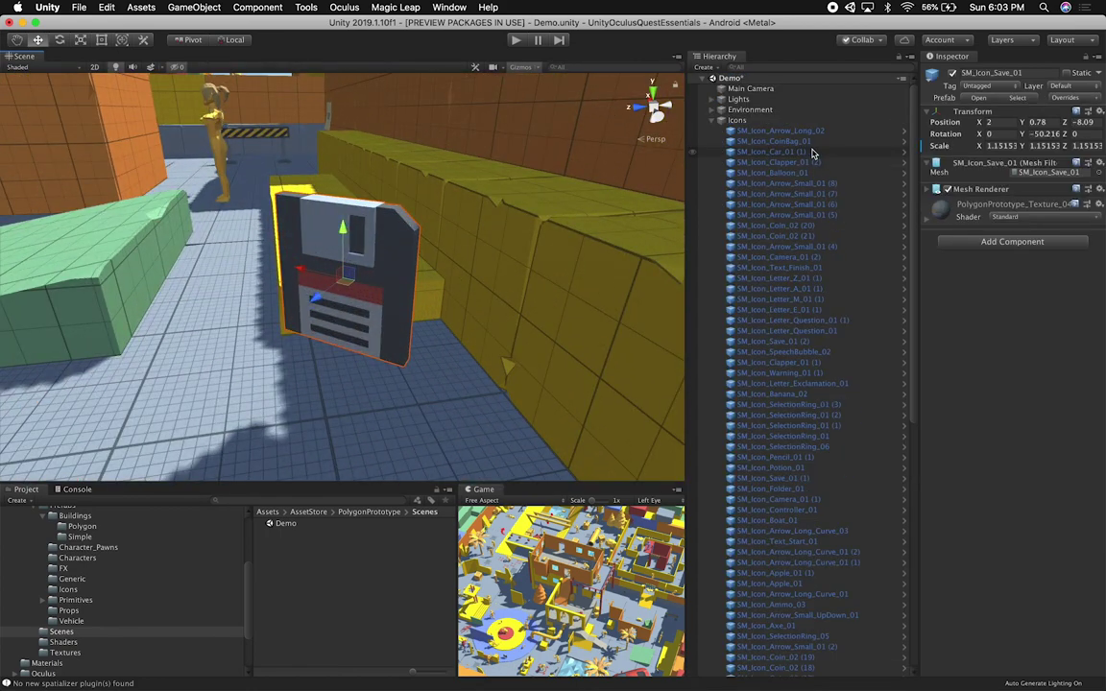
# Step: Examine the SM_Icon_CoinBag_01, SM_Icon_Camera_01 (2) and SM_Icon_Letter_M_01 (1) icons in the scene one after another
pyautogui.doubleClick(756, 142)
pyautogui.keyDown('alt'); pyautogui.moveTo(490, 235); pyautogui.dragTo(457, 269); pyautogui.keyUp('alt')
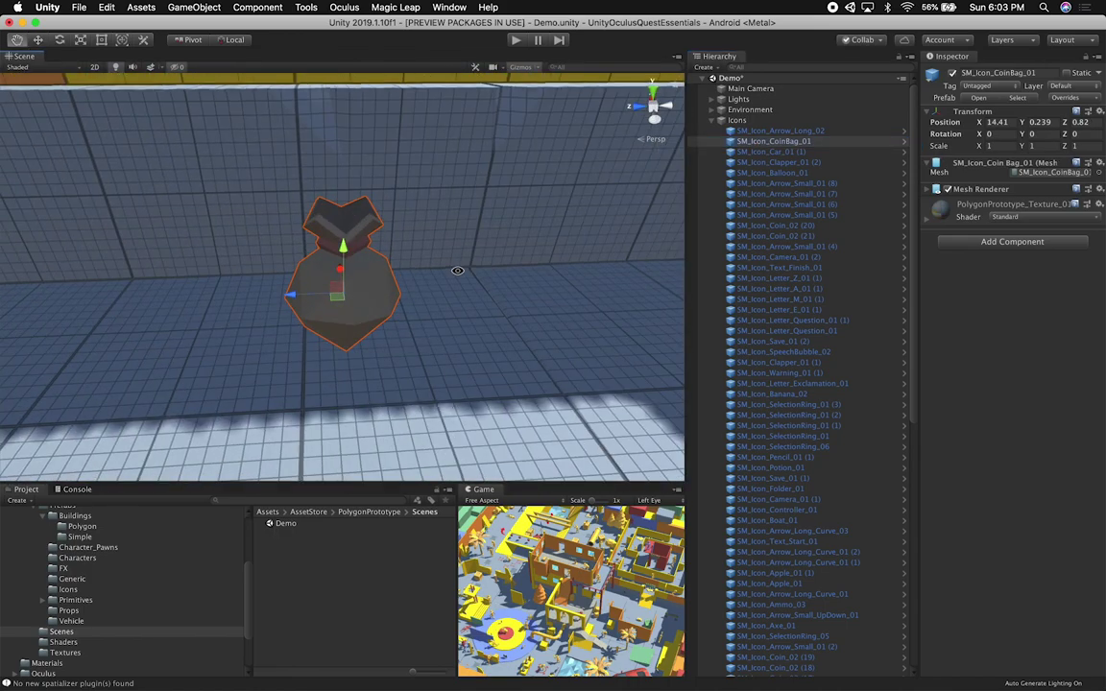
pyautogui.doubleClick(773, 257)
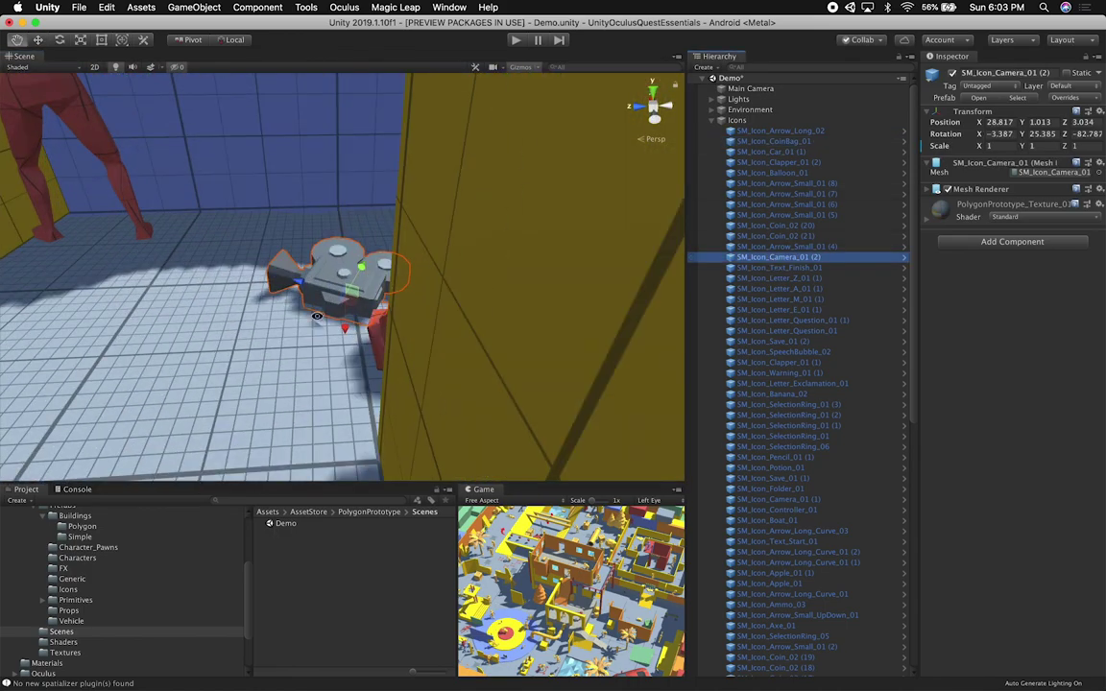
pyautogui.keyDown('alt'); pyautogui.moveTo(317, 315); pyautogui.dragTo(568, 333); pyautogui.keyUp('alt')
pyautogui.doubleClick(814, 298)
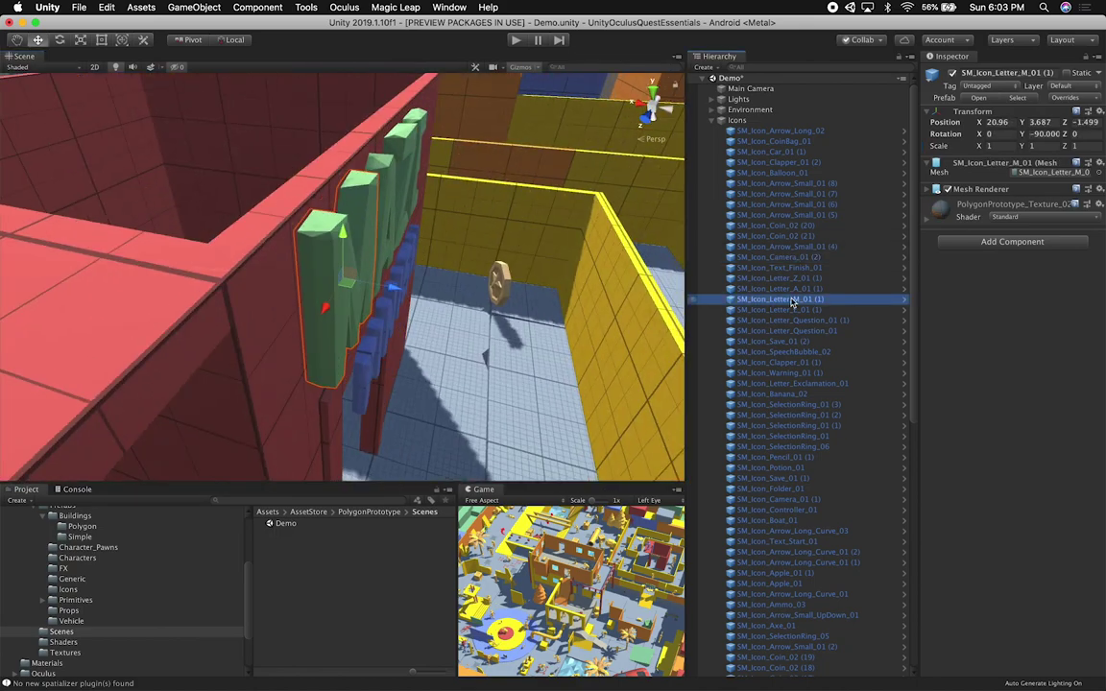
pyautogui.keyDown('alt'); pyautogui.moveTo(216, 300); pyautogui.dragTo(317, 259); pyautogui.keyUp('alt')
# Step: Collapse the Icons group and copy the whole Environment group of the Demo scene
pyautogui.click(736, 120)
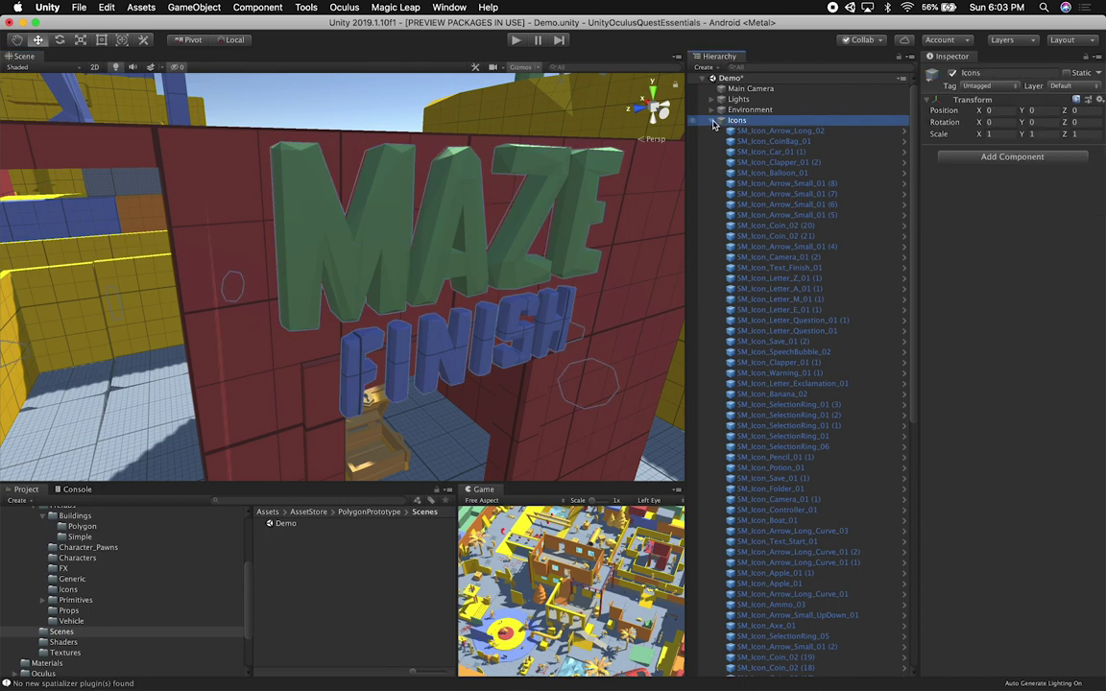
pyautogui.click(712, 120)
pyautogui.click(732, 111)
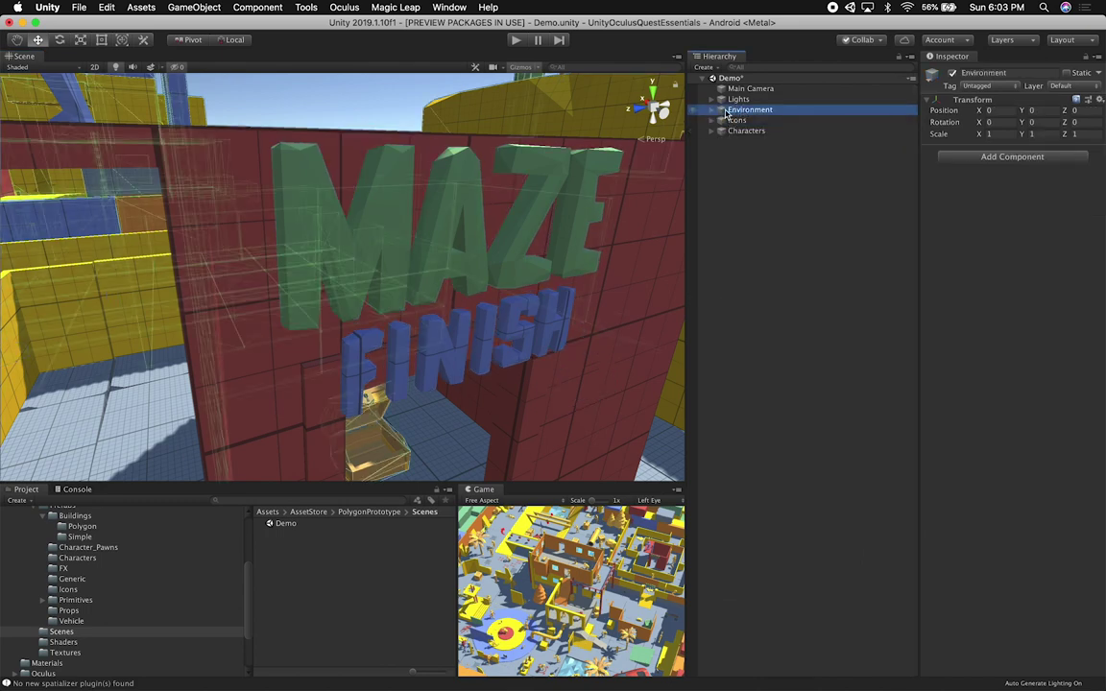
pyautogui.click(733, 111)
pyautogui.click(712, 111)
pyautogui.click(737, 130)
pyautogui.click(748, 111)
# Step: Open the VRMovementPrototyping scene from the project's Scenes folder, discarding the changes to the Demo scene
pyautogui.scroll(-3, 81, 643)
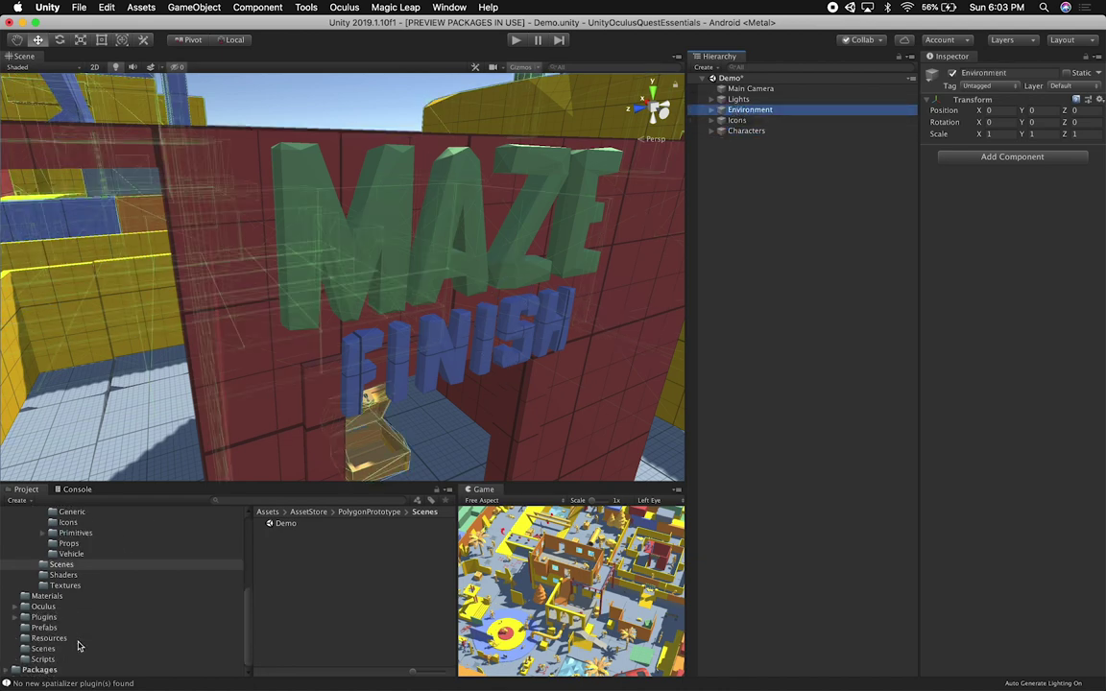
pyautogui.click(43, 648)
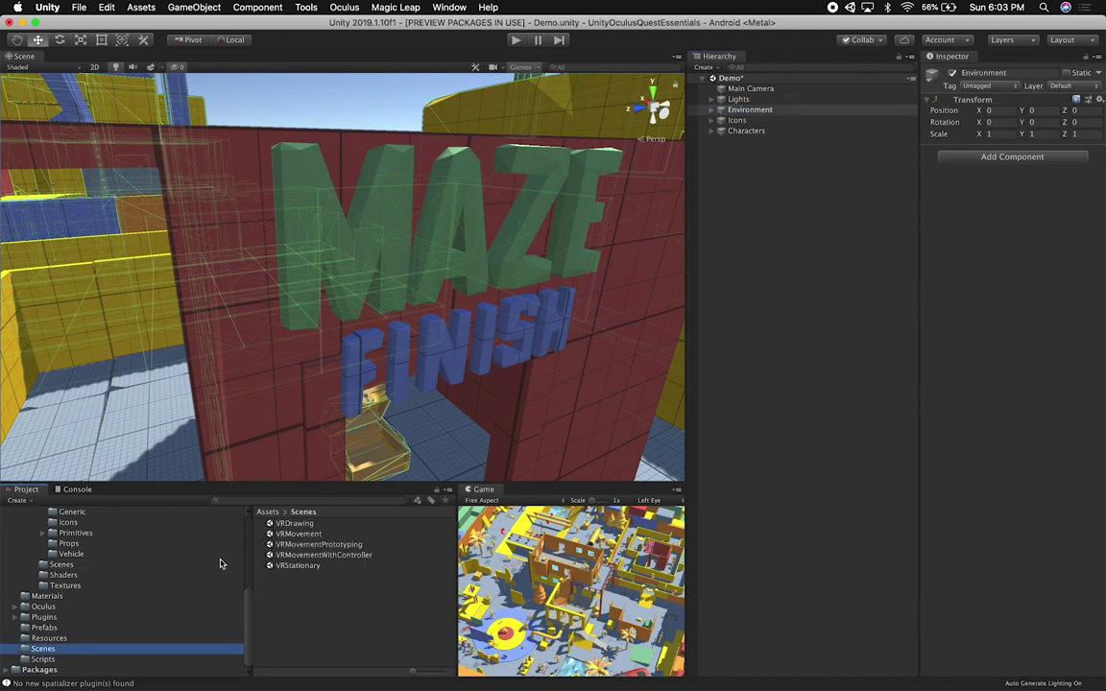
pyautogui.doubleClick(321, 545)
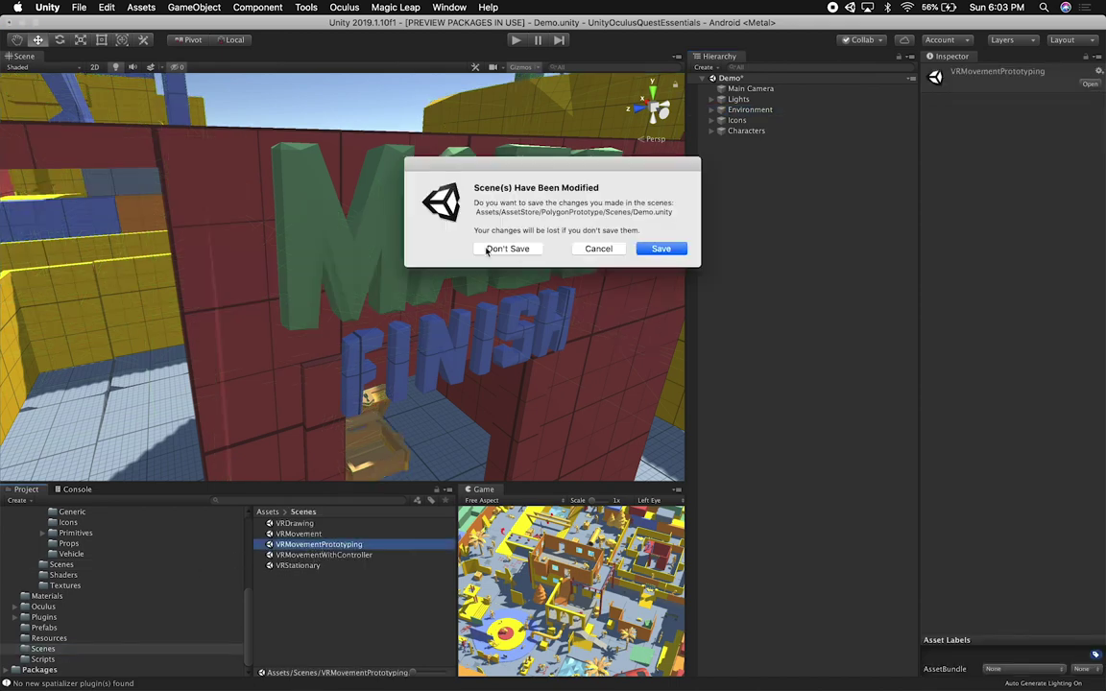
pyautogui.click(512, 251)
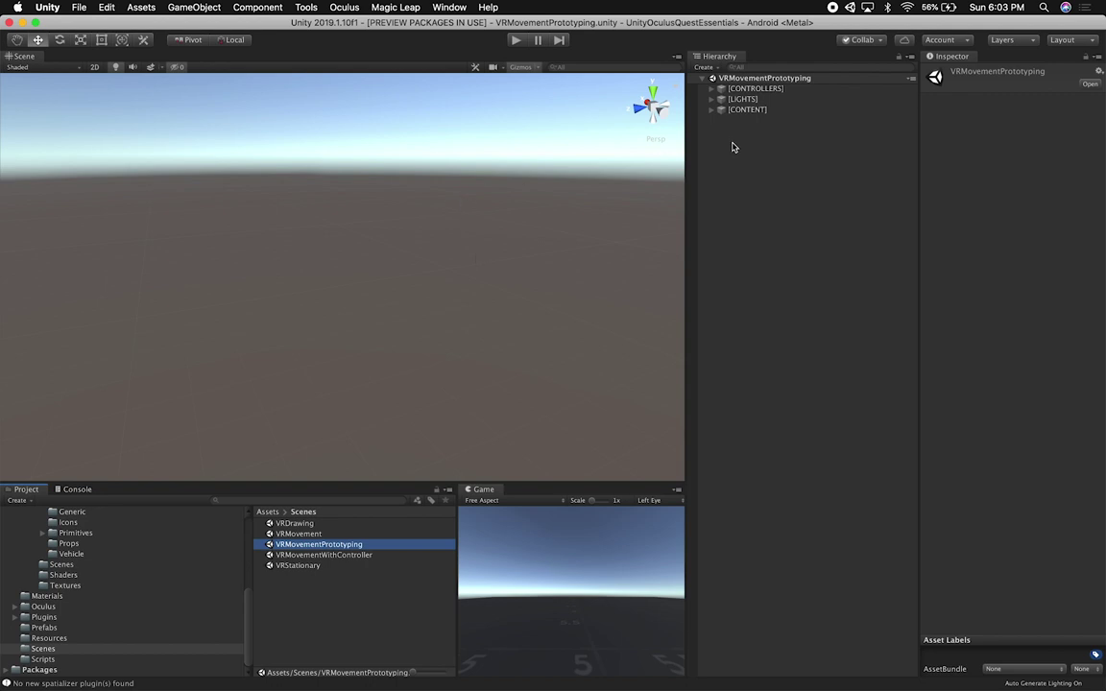
# Step: Paste the copied Environment group into [CONTENT] beside the Ground object
pyautogui.click(712, 110)
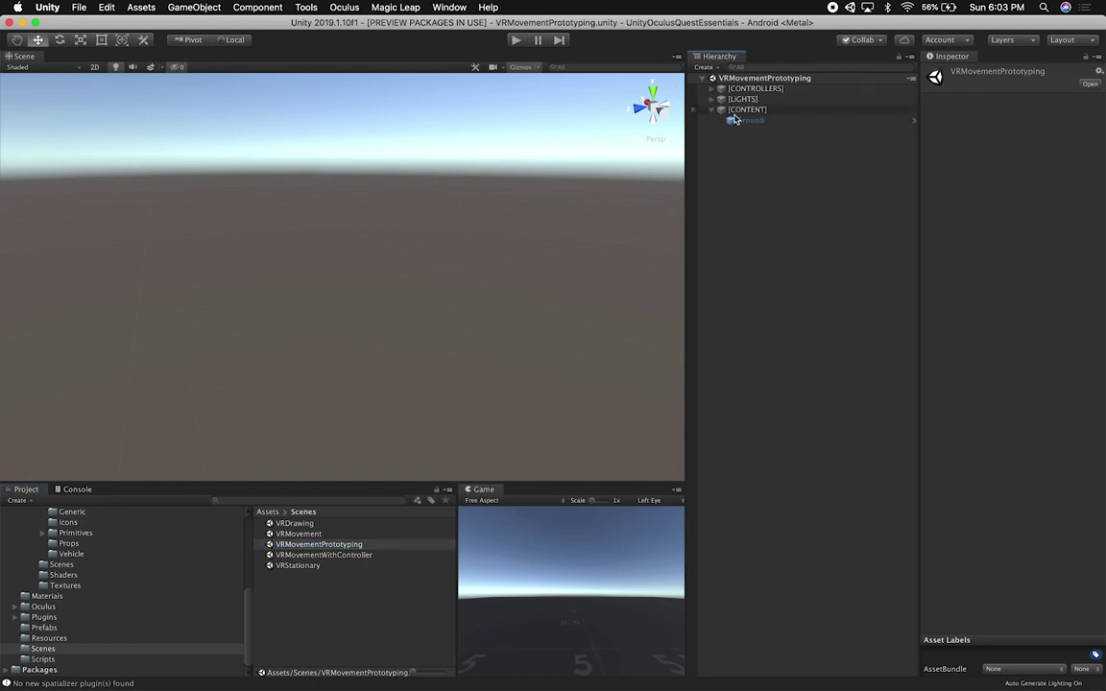
pyautogui.doubleClick(734, 121)
pyautogui.click(746, 138)
pyautogui.click(752, 124)
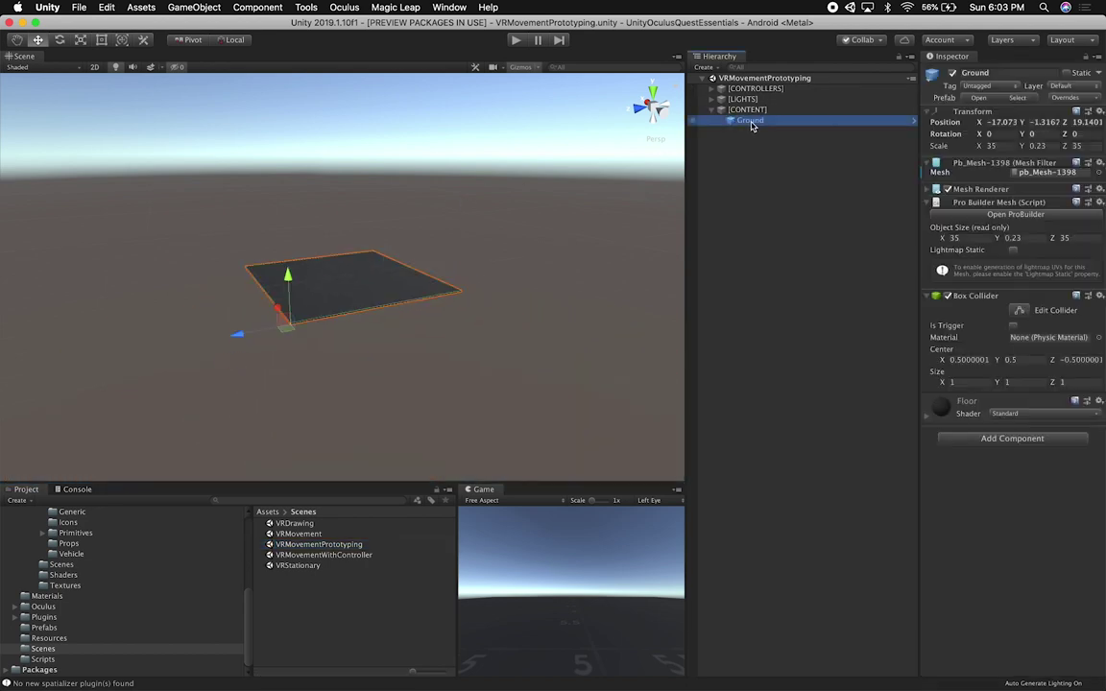
pyautogui.press('super+v')
# Step: Stretch the Ground slab along X to a scale of 57.106 so it reaches under more of the environment
pyautogui.keyDown('alt'); pyautogui.moveTo(434, 220); pyautogui.dragTo(245, 278); pyautogui.keyUp('alt')
pyautogui.scroll(3, 447, 231)
pyautogui.scroll(3, 447, 231)
pyautogui.click(225, 343)
pyautogui.keyDown('alt'); pyautogui.moveTo(230, 338); pyautogui.dragTo(317, 399); pyautogui.keyUp('alt')
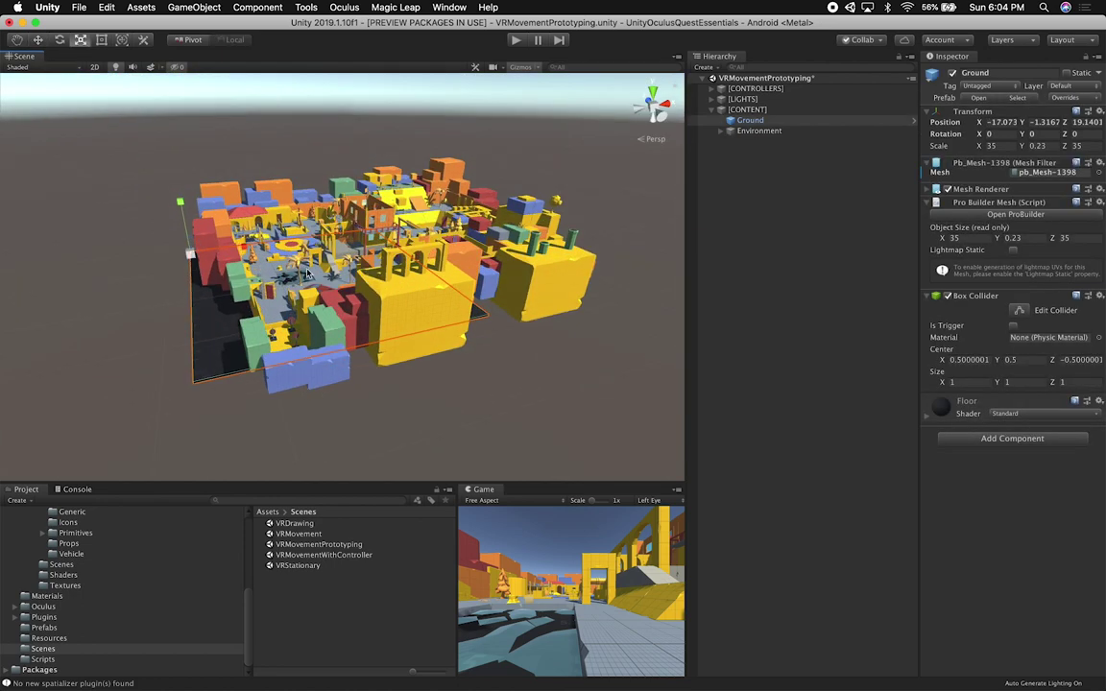
pyautogui.moveTo(259, 248); pyautogui.dragTo(274, 249)
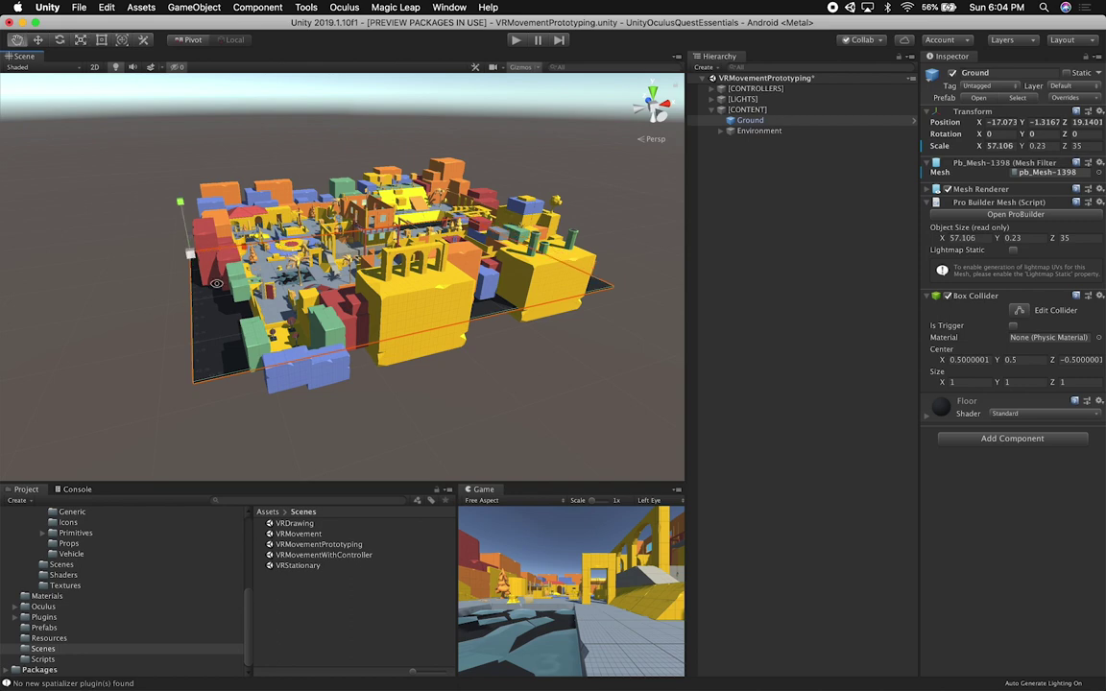
# Step: Stretch the Ground slab along Z to a scale of about 68.06 and shift it to Z position 41.34
pyautogui.keyDown('alt'); pyautogui.moveTo(217, 283); pyautogui.dragTo(422, 329); pyautogui.keyUp('alt')
pyautogui.moveTo(6, 362); pyautogui.dragTo(0, 362)
pyautogui.moveTo(94, 358); pyautogui.dragTo(261, 334, button='middle')
pyautogui.moveTo(223, 345); pyautogui.dragTo(64, 305)
pyautogui.press('r')
pyautogui.press('w')
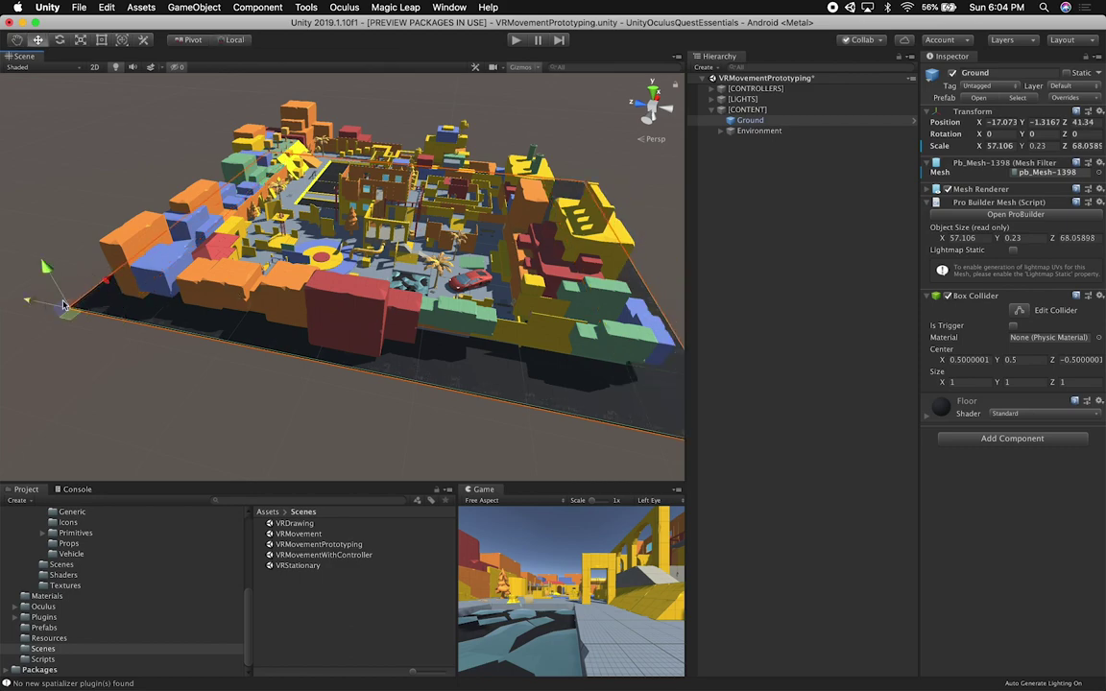
# Step: Adjust the Ground slab's X scale against the environment's footprint in the top view
pyautogui.click(652, 92)
pyautogui.moveTo(455, 262); pyautogui.dragTo(270, 207, button='middle')
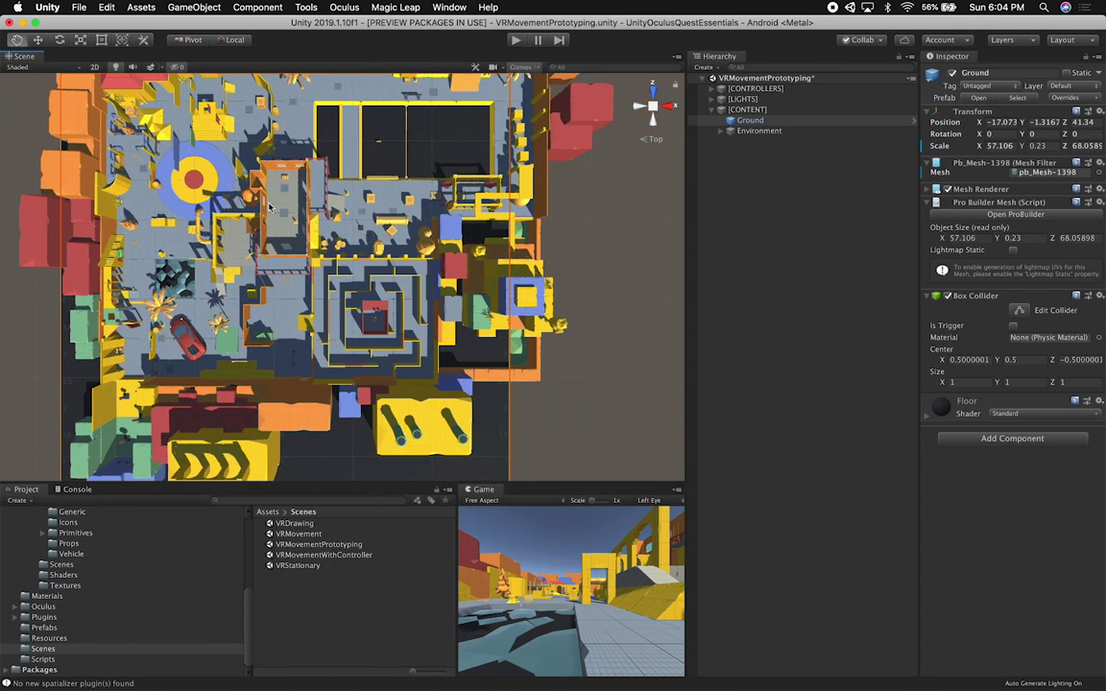
pyautogui.scroll(-5, 199, 209)
pyautogui.moveTo(256, 165); pyautogui.dragTo(256, 190, button='middle')
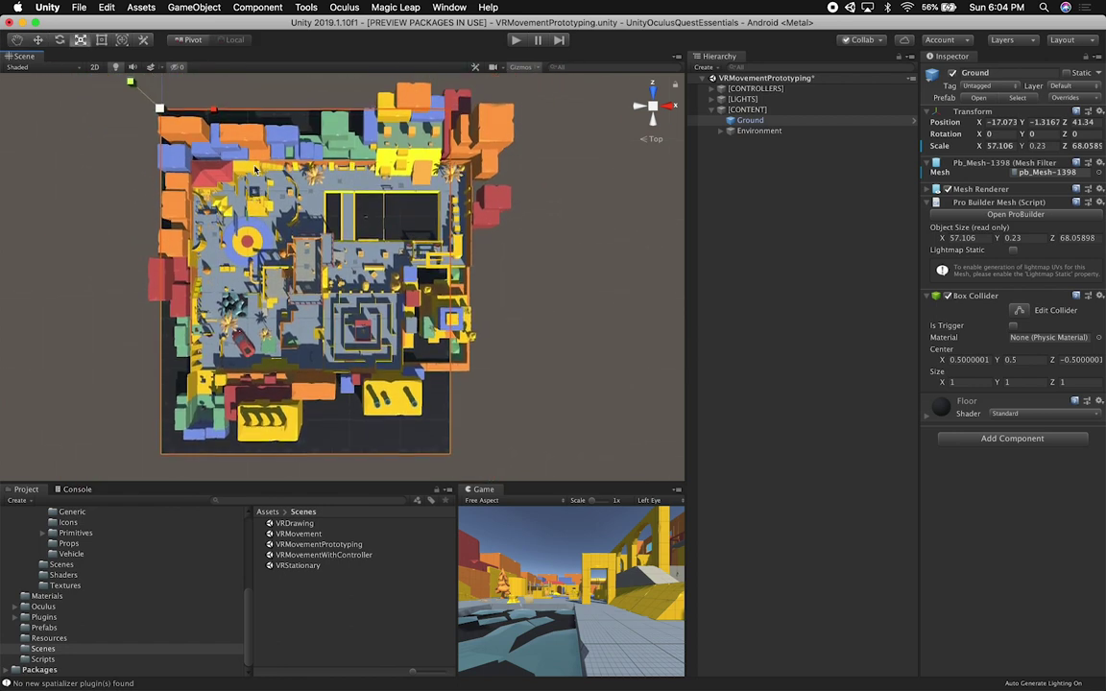
pyautogui.moveTo(222, 113); pyautogui.dragTo(217, 116)
pyautogui.keyDown('alt'); pyautogui.moveTo(650, 128); pyautogui.dragTo(347, 149); pyautogui.keyUp('alt')
# Step: Lower the Ground slab so that it lies beneath the pool's water surface
pyautogui.keyDown('alt'); pyautogui.moveTo(401, 277); pyautogui.dragTo(388, 326); pyautogui.keyUp('alt')
pyautogui.scroll(5, 449, 291)
pyautogui.keyDown('alt'); pyautogui.moveTo(449, 290); pyautogui.dragTo(303, 278); pyautogui.keyUp('alt')
pyautogui.press('w')
pyautogui.keyDown('alt'); pyautogui.moveTo(571, 180); pyautogui.dragTo(544, 136); pyautogui.keyUp('alt')
pyautogui.keyDown('alt'); pyautogui.moveTo(470, 204); pyautogui.dragTo(490, 219); pyautogui.keyUp('alt')
# Step: Check the floor around the sunken pit, collapse the [CONTENT] group and expand [CONTROLLERS]
pyautogui.click(488, 212)
pyautogui.click(655, 110)
pyautogui.keyDown('alt'); pyautogui.moveTo(472, 320); pyautogui.dragTo(305, 285); pyautogui.keyUp('alt')
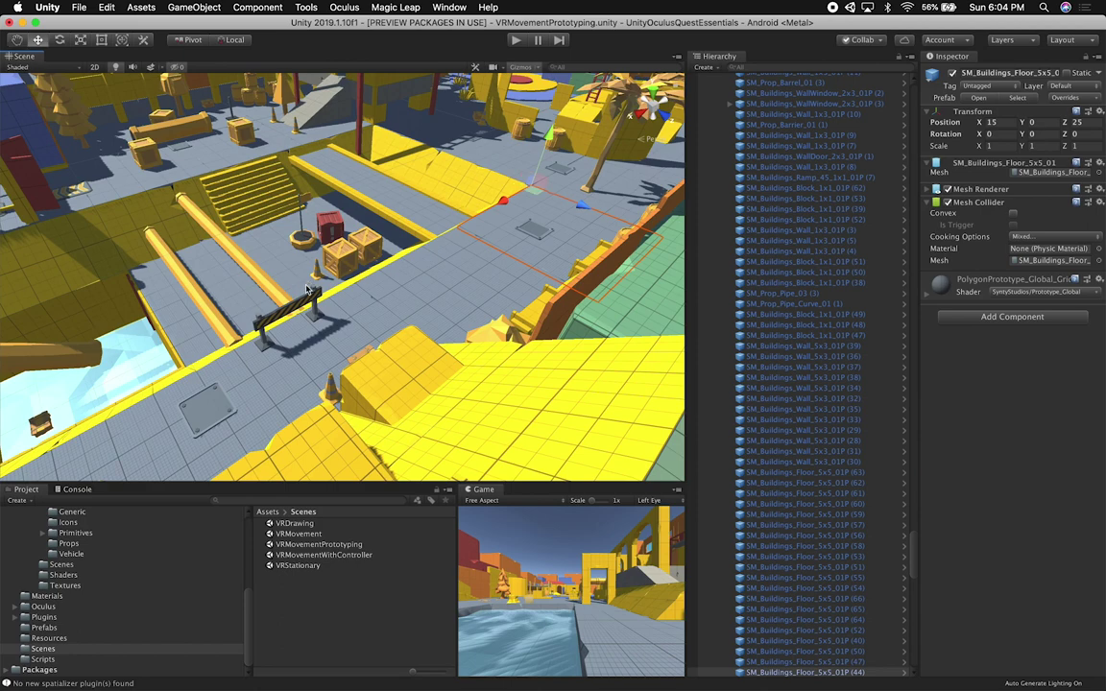
pyautogui.scroll(10, 744, 201)
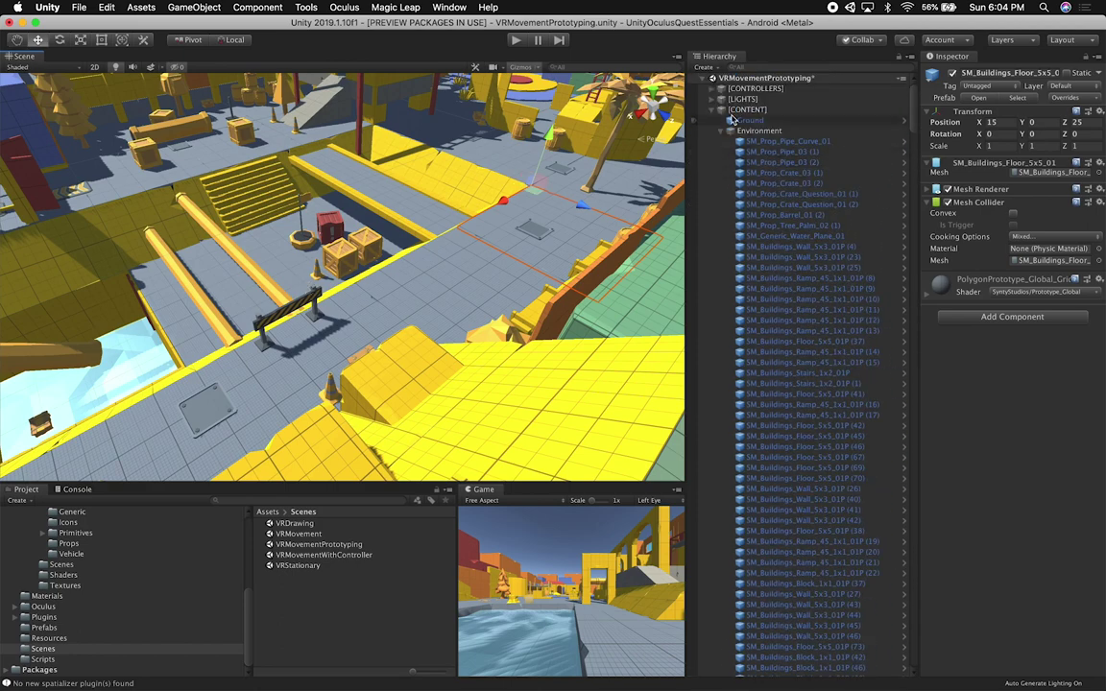
pyautogui.click(710, 110)
pyautogui.click(743, 88)
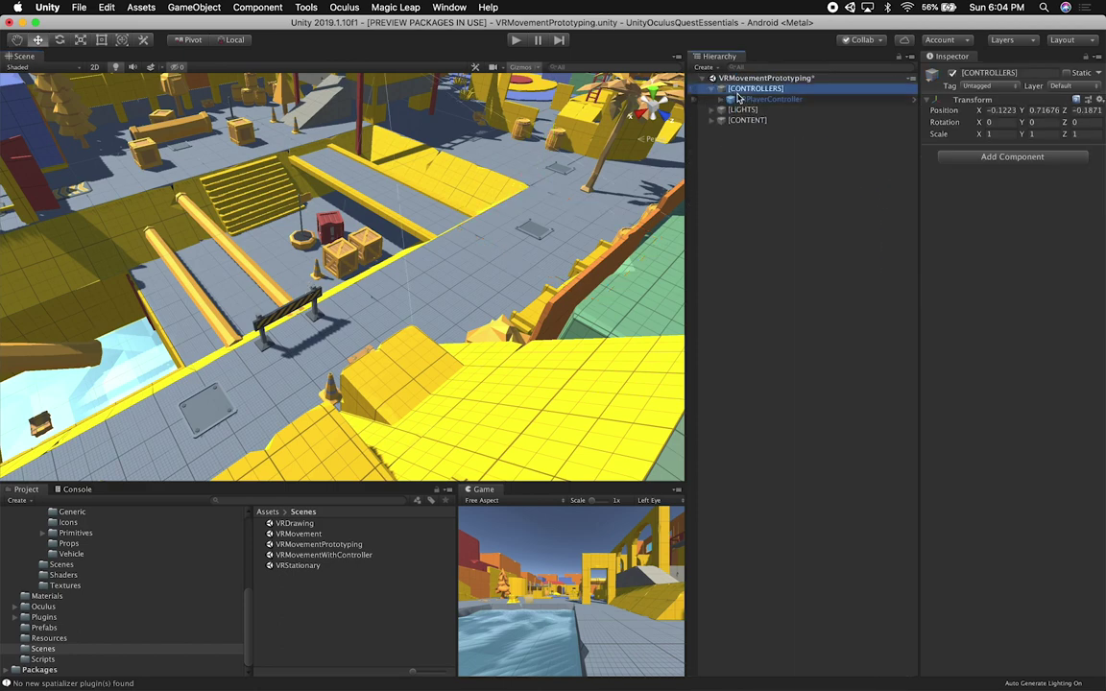
# Step: Move VRPlayerController beside the pool and concrete ramp, to about X 1.797, Y 0.301, Z -1.563
pyautogui.click(769, 99)
pyautogui.press('f')
pyautogui.keyDown('alt'); pyautogui.moveTo(418, 292); pyautogui.dragTo(302, 233); pyautogui.keyUp('alt')
pyautogui.moveTo(237, 215); pyautogui.dragTo(135, 231)
pyautogui.keyDown('alt'); pyautogui.moveTo(135, 232); pyautogui.dragTo(179, 213); pyautogui.keyUp('alt')
pyautogui.moveTo(99, 213); pyautogui.dragTo(97, 241)
pyautogui.keyDown('alt'); pyautogui.moveTo(80, 241); pyautogui.dragTo(567, 299); pyautogui.keyUp('alt')
pyautogui.keyDown('alt'); pyautogui.moveTo(295, 329); pyautogui.dragTo(535, 309); pyautogui.keyUp('alt')
pyautogui.keyDown('alt'); pyautogui.moveTo(430, 301); pyautogui.dragTo(455, 292); pyautogui.keyUp('alt')
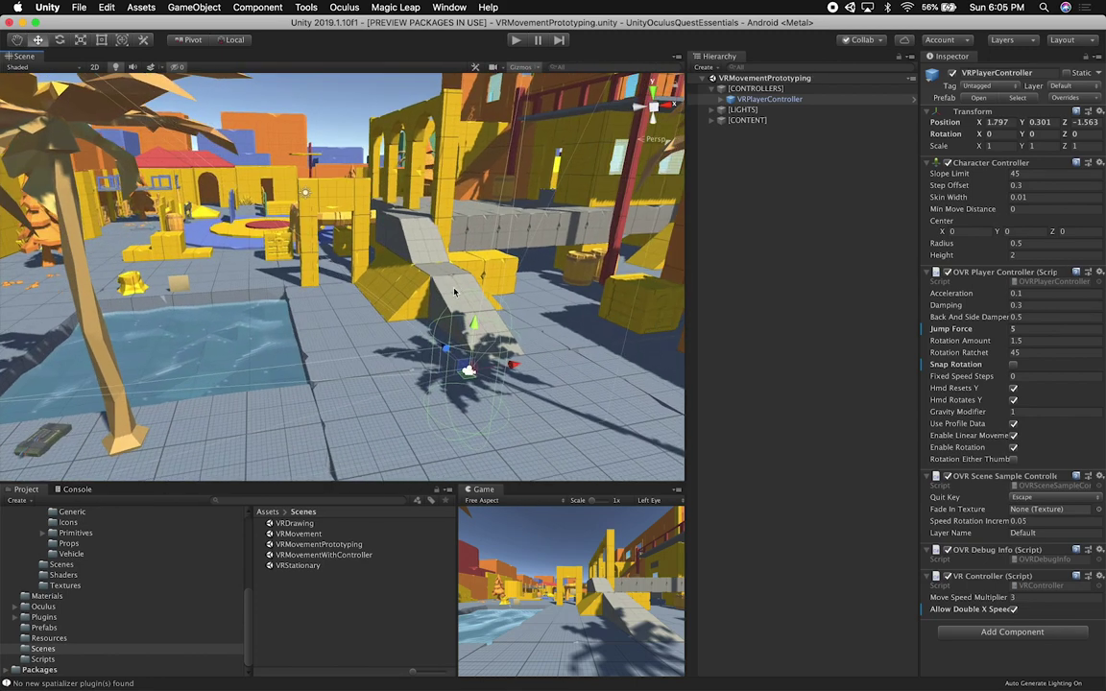
pyautogui.scroll(-15, 343, 419)
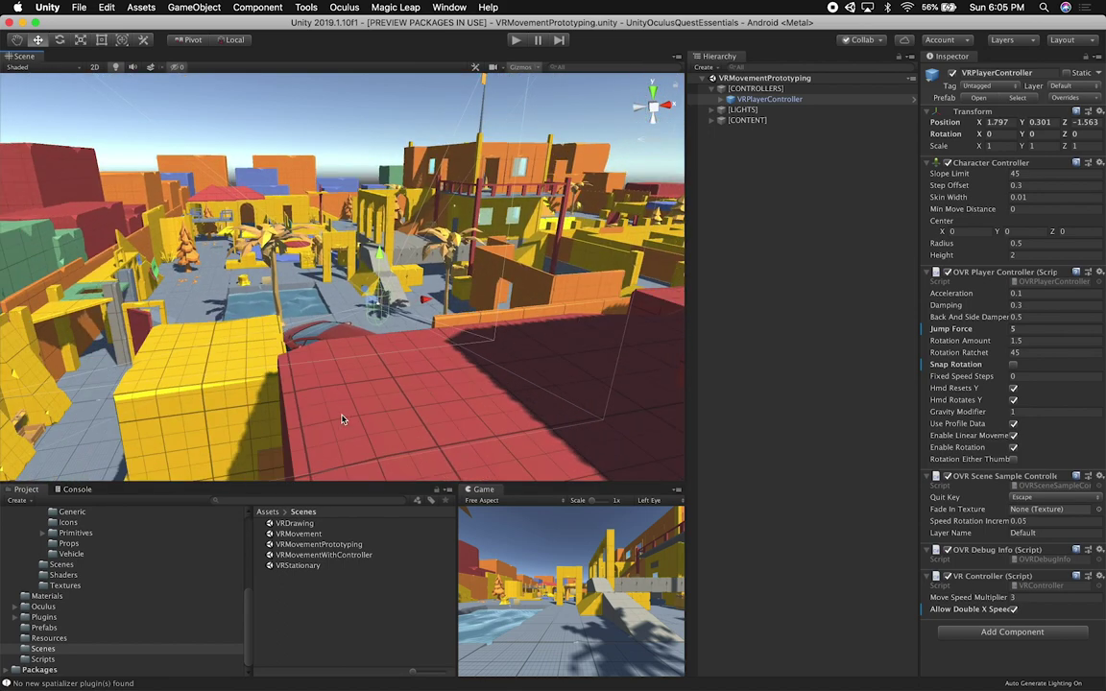
# Step: Switch to Google Chrome and open the Unity Asset Store at assetstore.unity3d.com
pyautogui.press('super+space')
pyautogui.write('ch')
pyautogui.press('Return')
pyautogui.press('super+space')
pyautogui.write('chr')
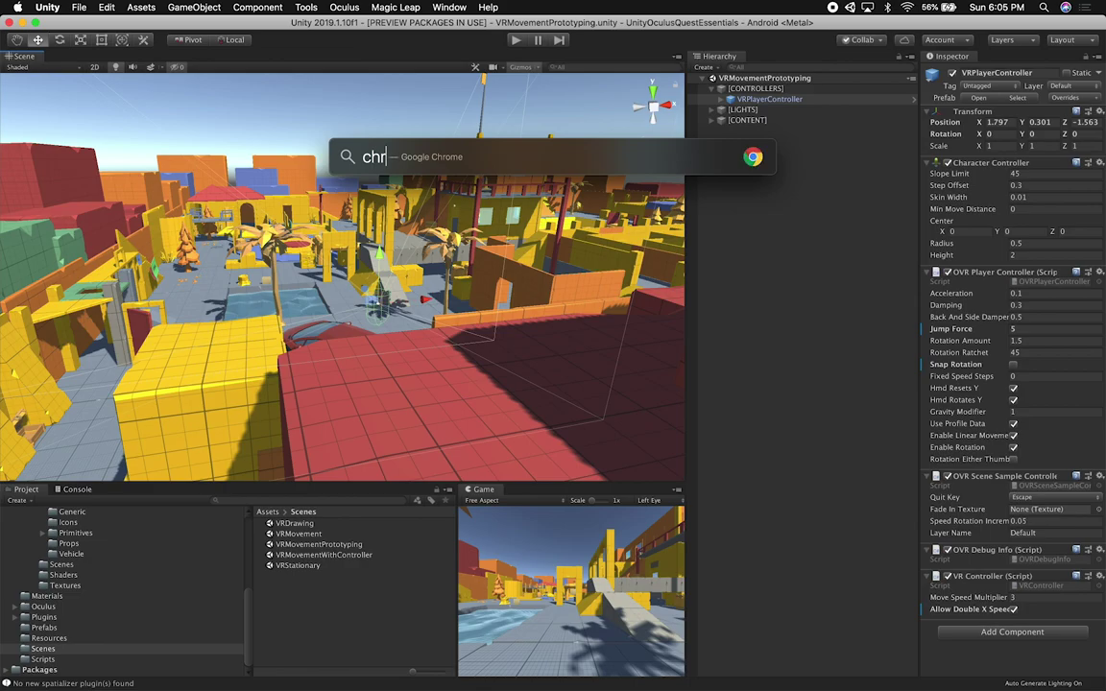
pyautogui.press('Return')
pyautogui.write('assetstore.unity3d.com')
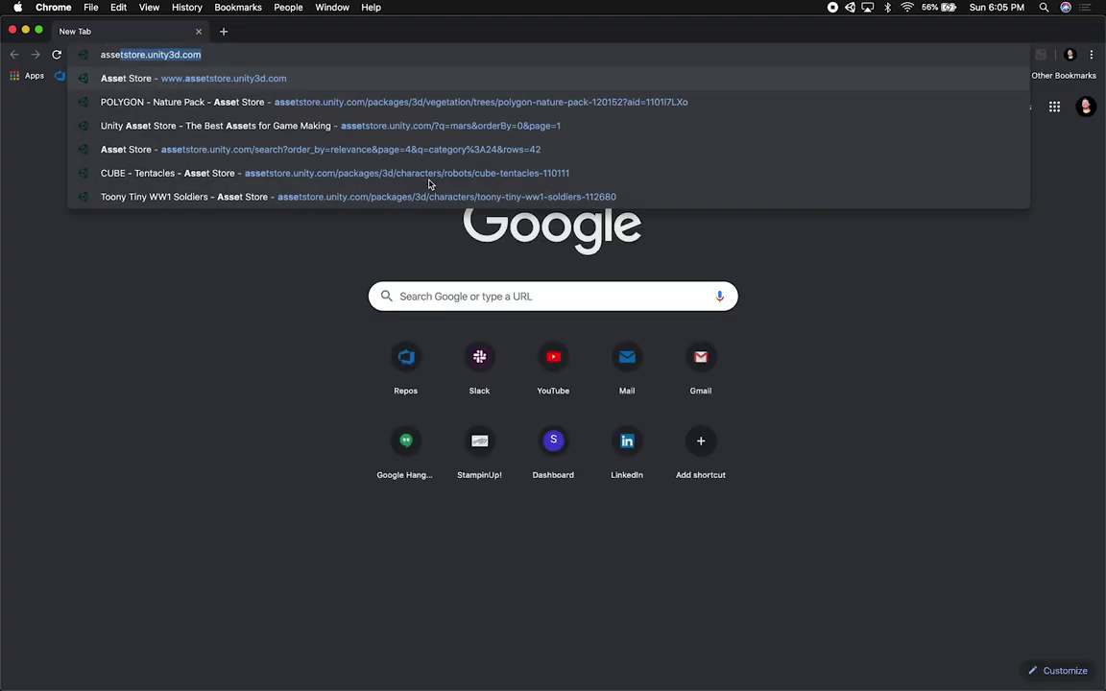
pyautogui.press('Return')
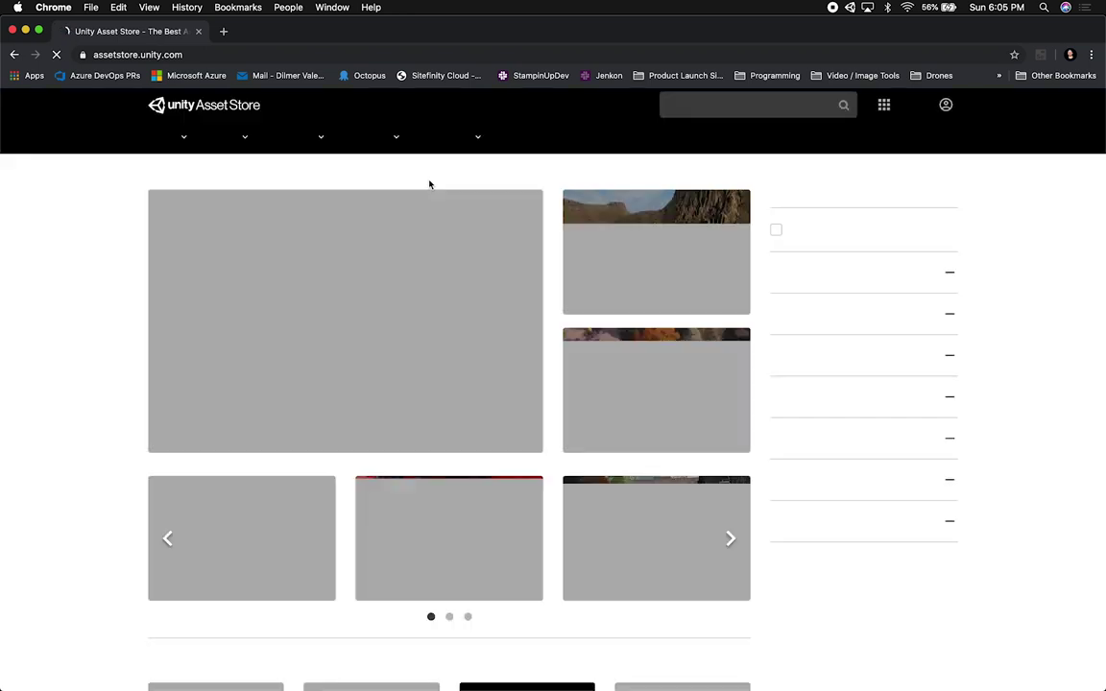
# Step: Search the Asset Store for "synty"
pyautogui.click(709, 104)
pyautogui.write('synty')
pyautogui.press('Return')
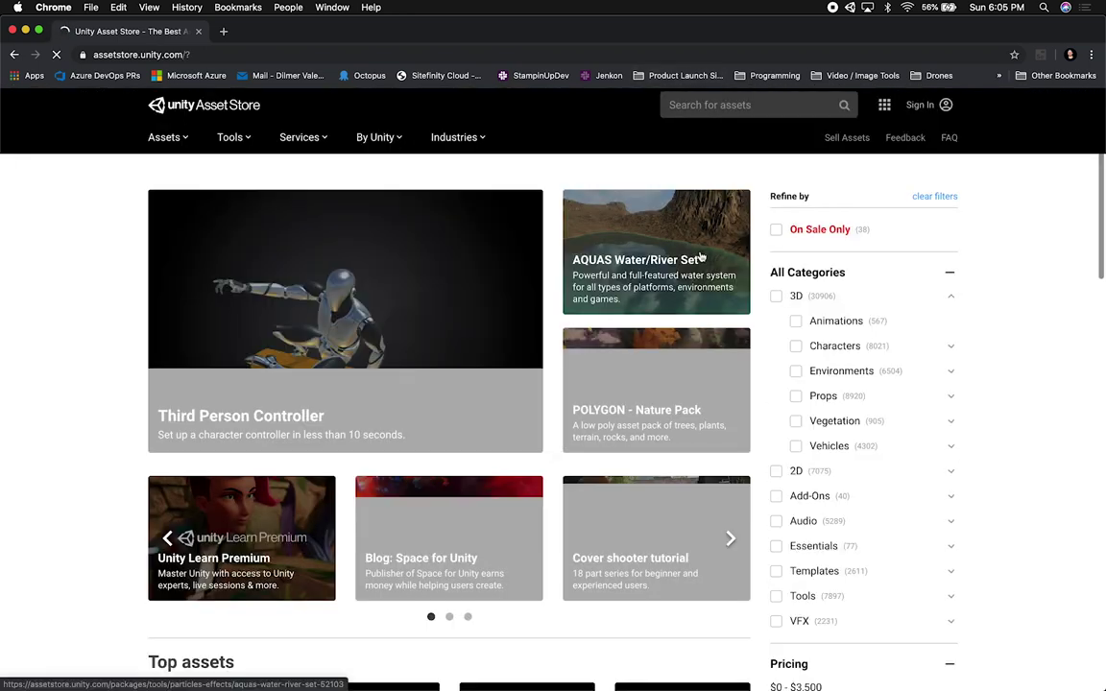
pyautogui.click(699, 106)
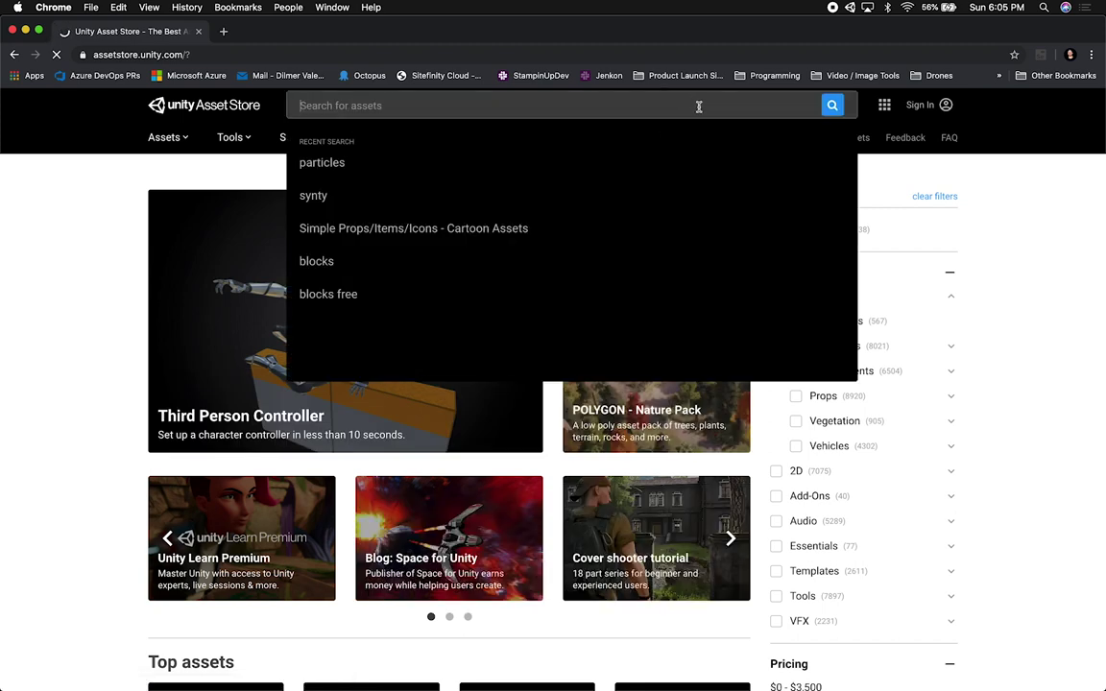
pyautogui.write('synty')
pyautogui.press('Return')
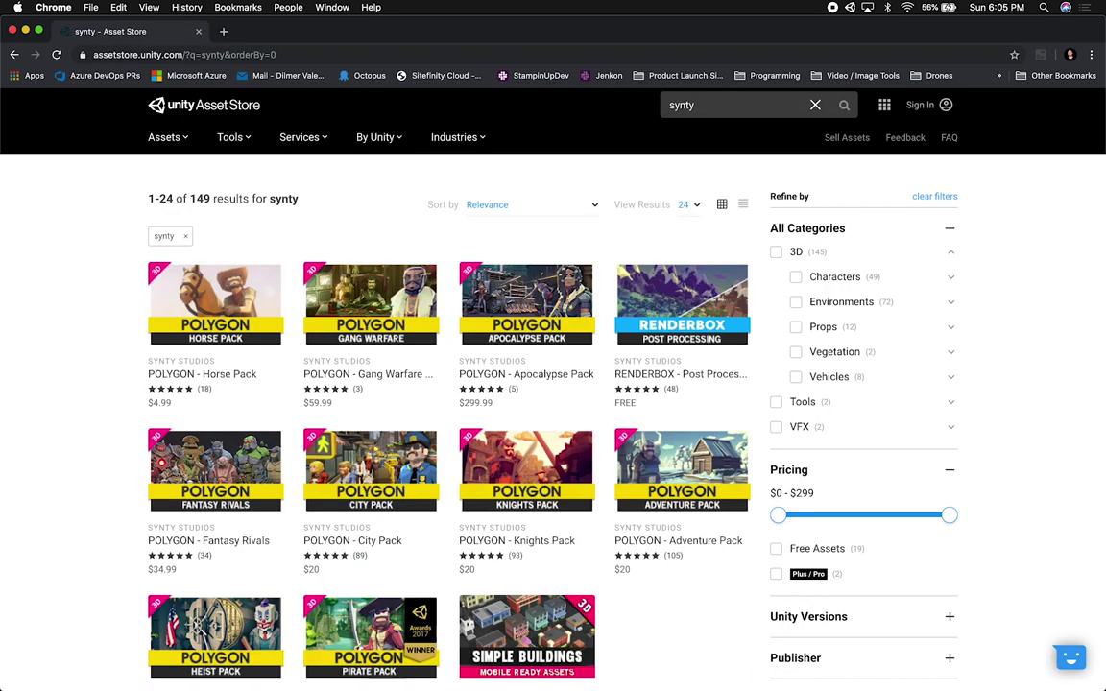
# Step: Search the synty results for "proto" and open the POLYGON - Prototype Pack page from results page 2
pyautogui.scroll(-5, 560, 377)
pyautogui.press('super+f')
pyautogui.write('prot')
pyautogui.write('o')
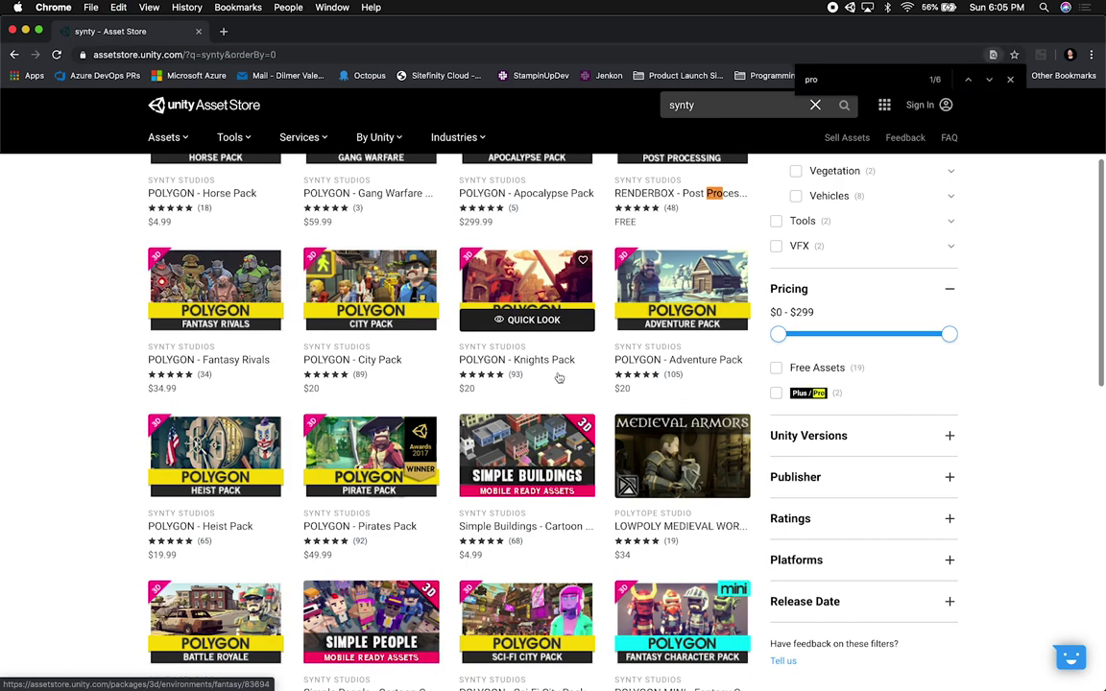
pyautogui.scroll(-10, 559, 376)
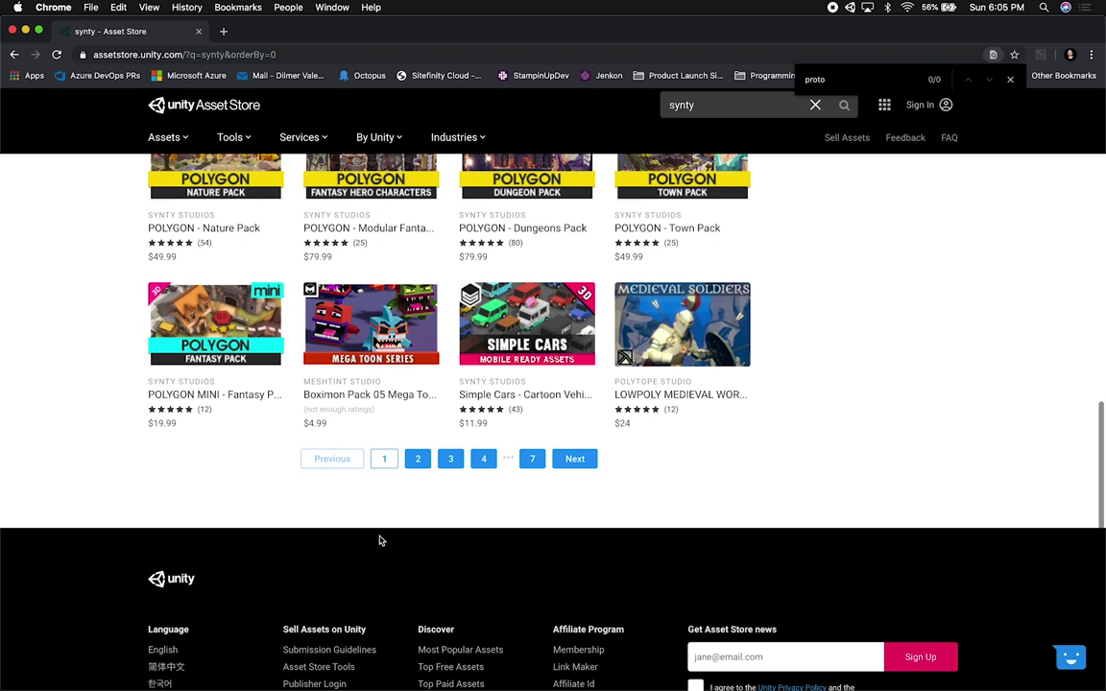
pyautogui.click(417, 459)
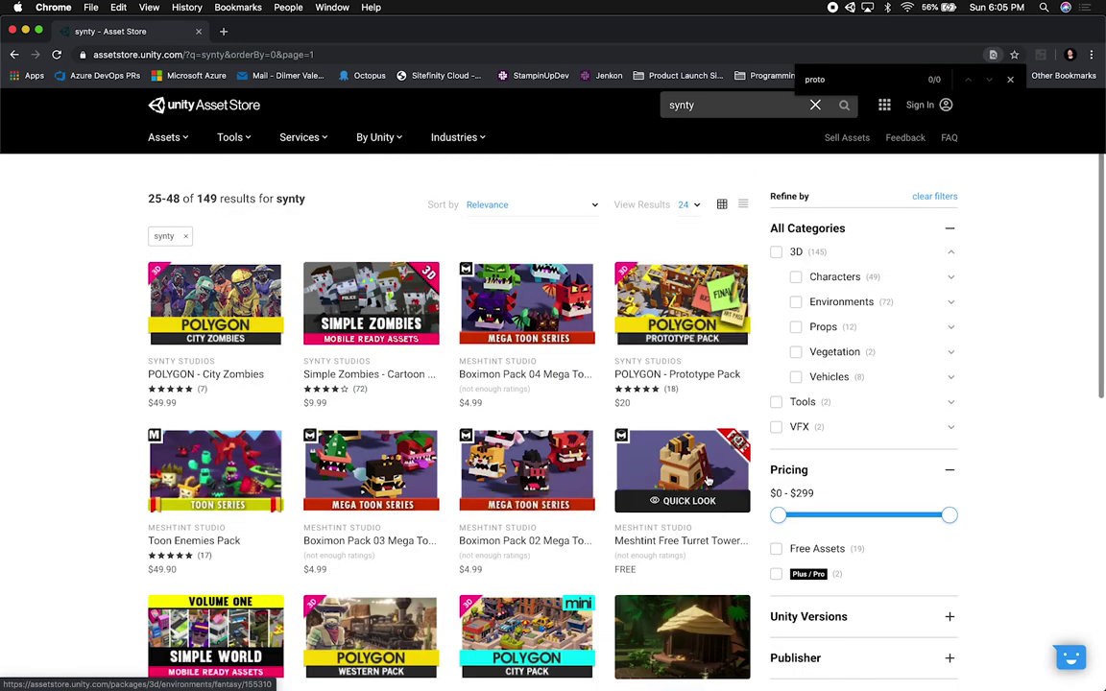
pyautogui.click(690, 289)
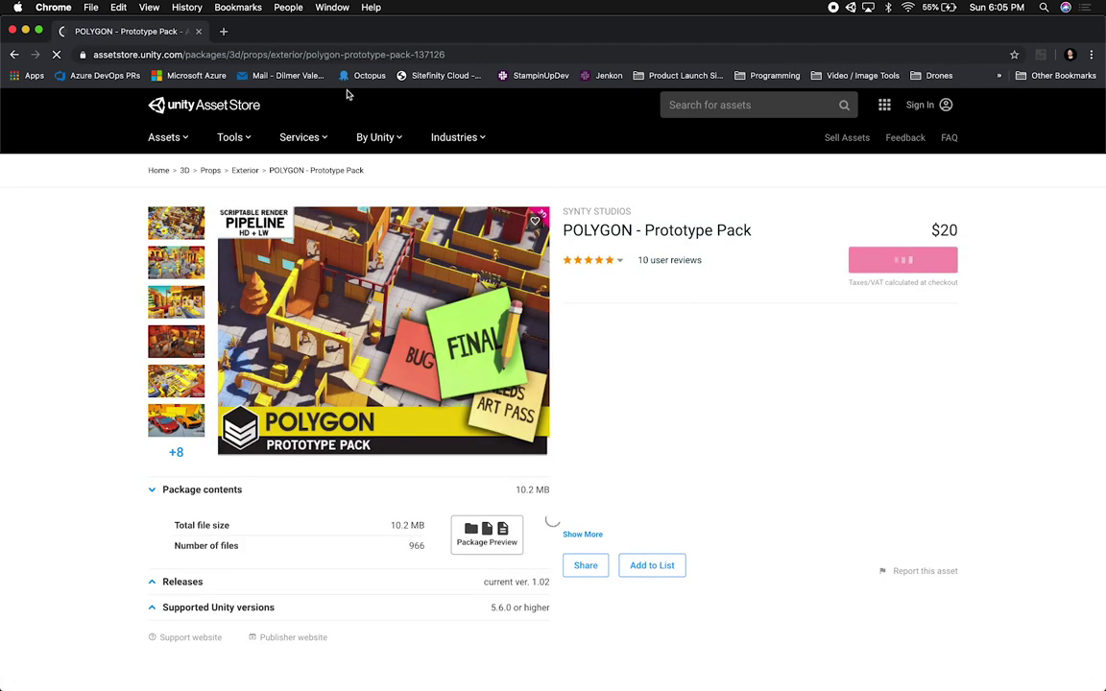
# Step: Copy the full web address of the POLYGON - Prototype Pack page
pyautogui.click(312, 56)
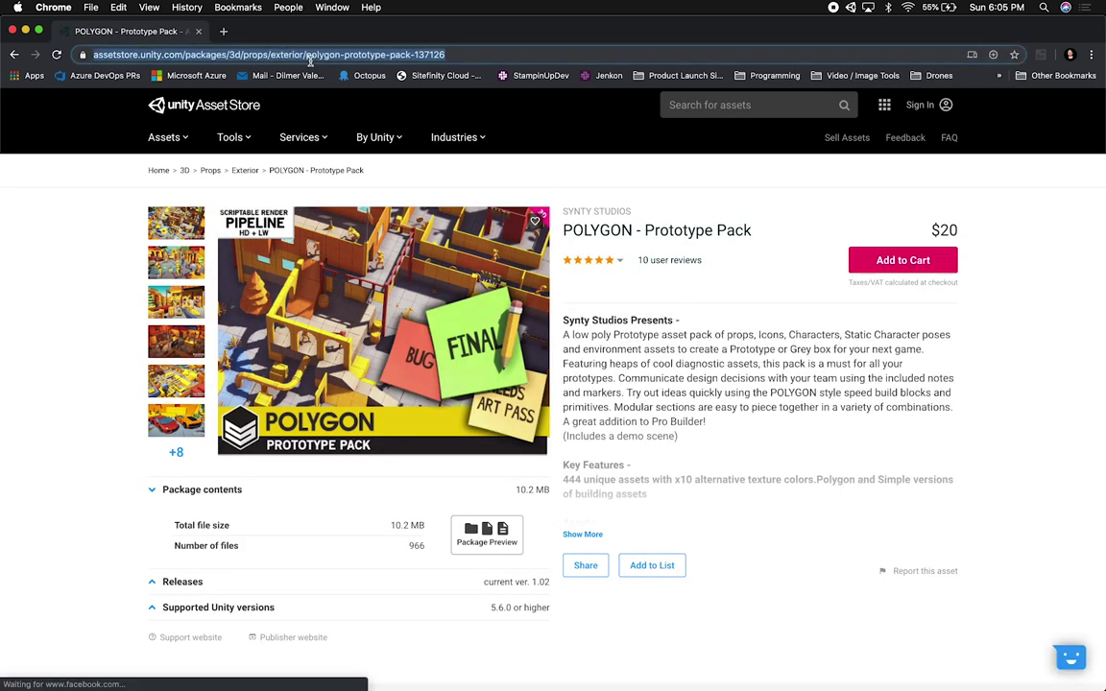
pyautogui.click(458, 52)
pyautogui.press('super+a')
pyautogui.press('super+c')
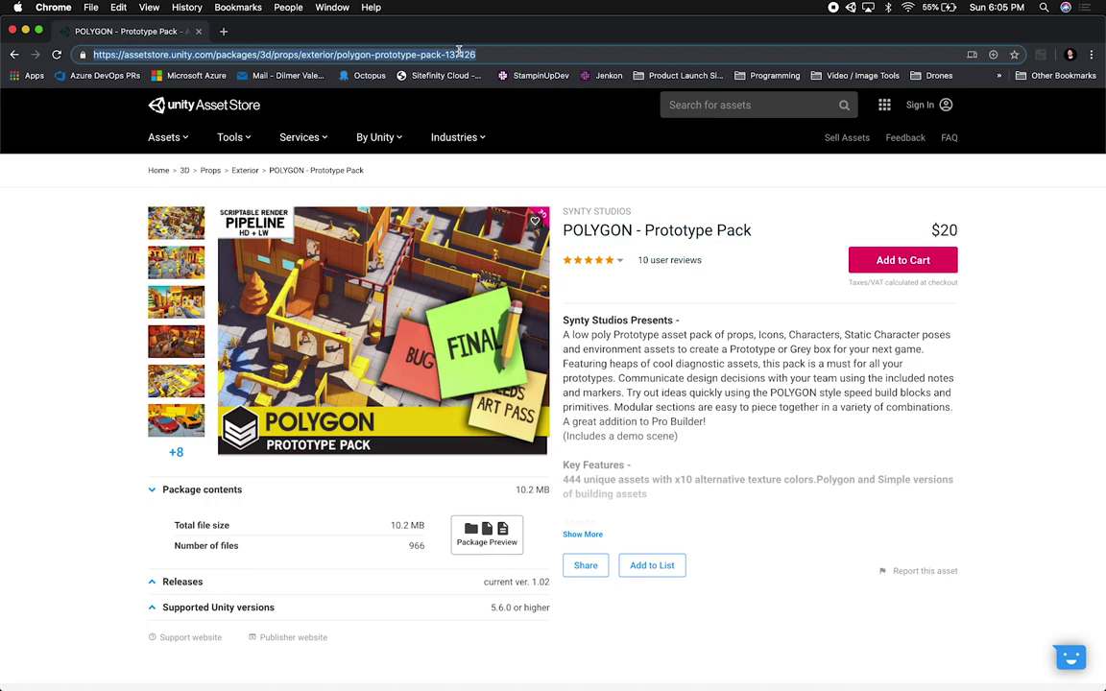
# Step: Switch to Unity and build the UnityOculusQuestEssentials project for Android
pyautogui.press('super+Tab')
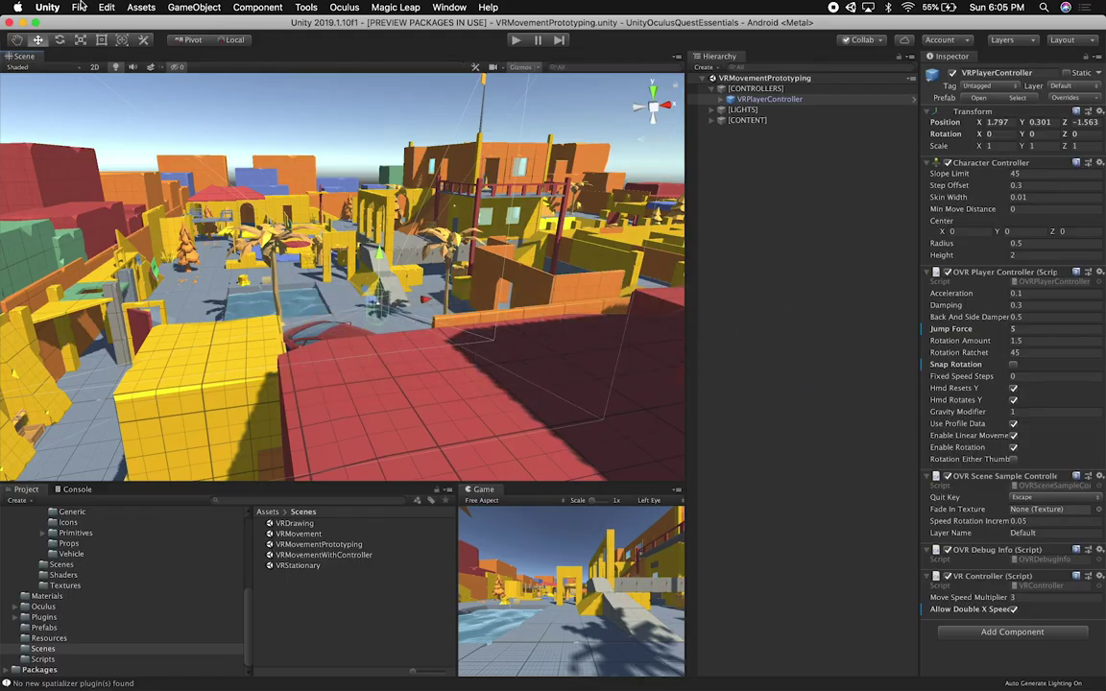
pyautogui.click(80, 6)
pyautogui.click(103, 131)
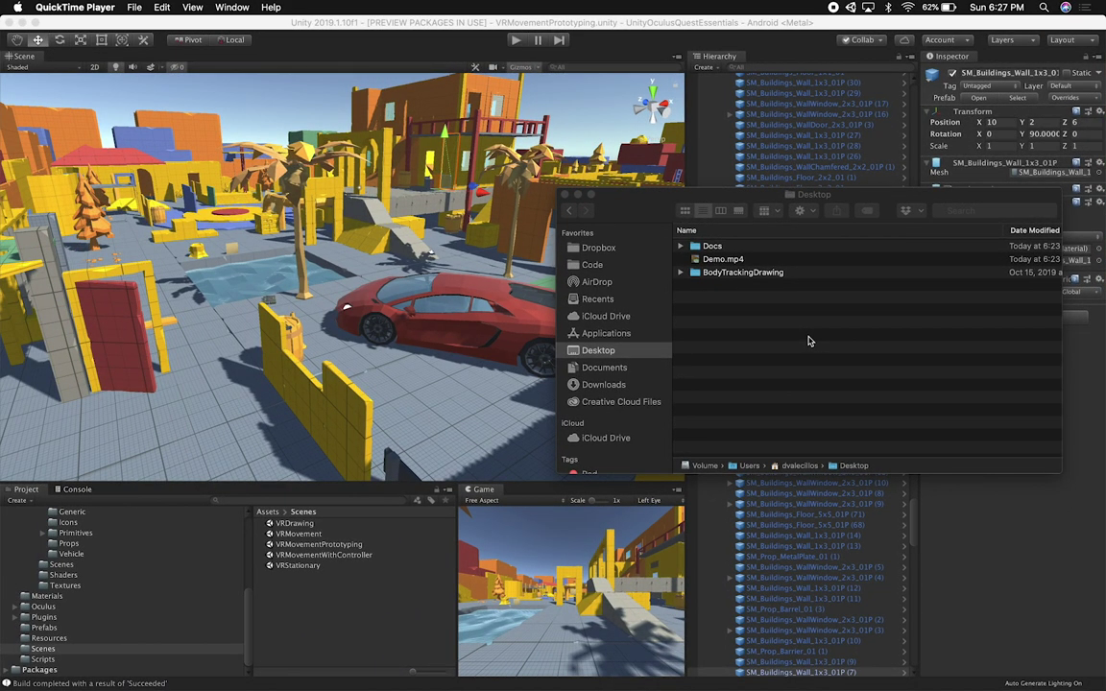
# Step: Switch to Finder and play a preview of Demo.mp4 from the Desktop folder
pyautogui.click(660, 242)
pyautogui.click(729, 261)
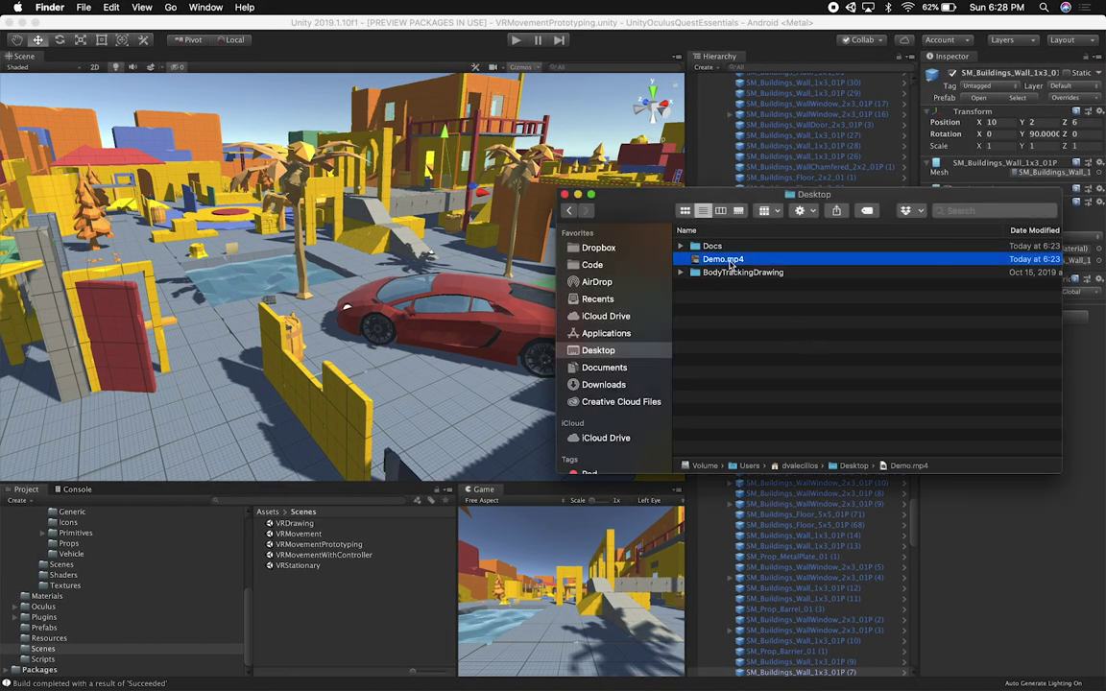
pyautogui.press('space')
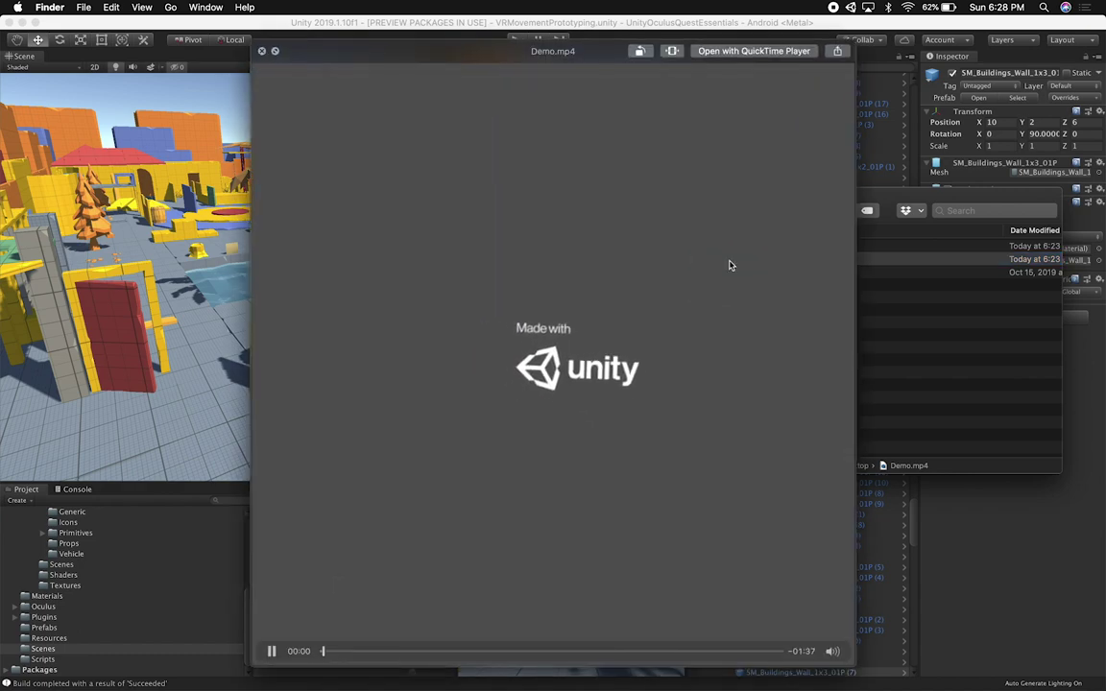